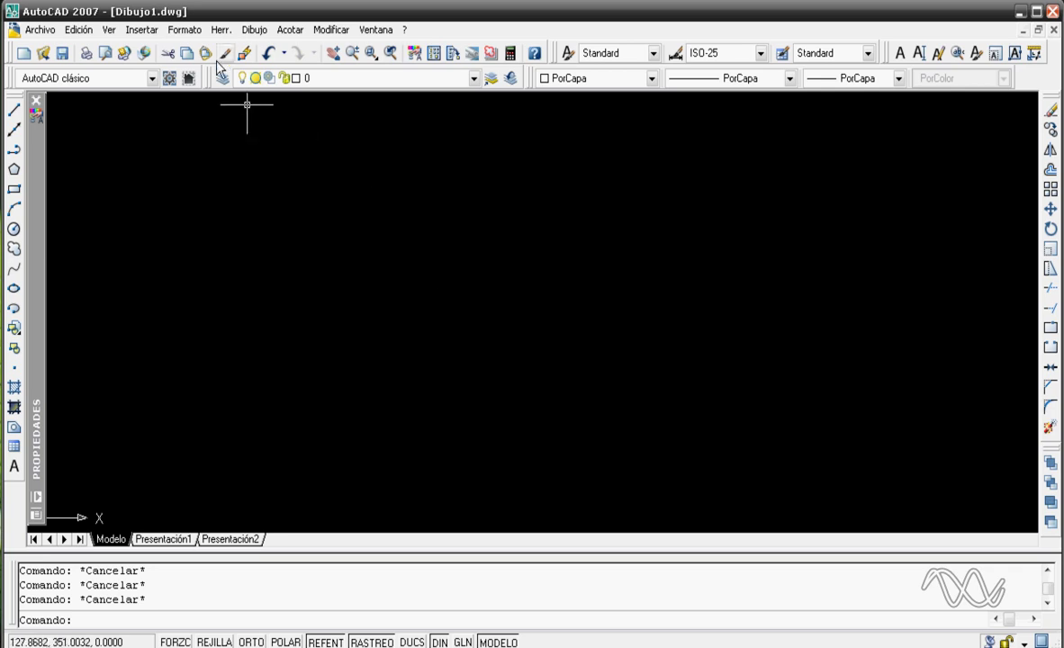
- Open the Formato menu over the empty Dibujo1 drawing
click(182, 32)
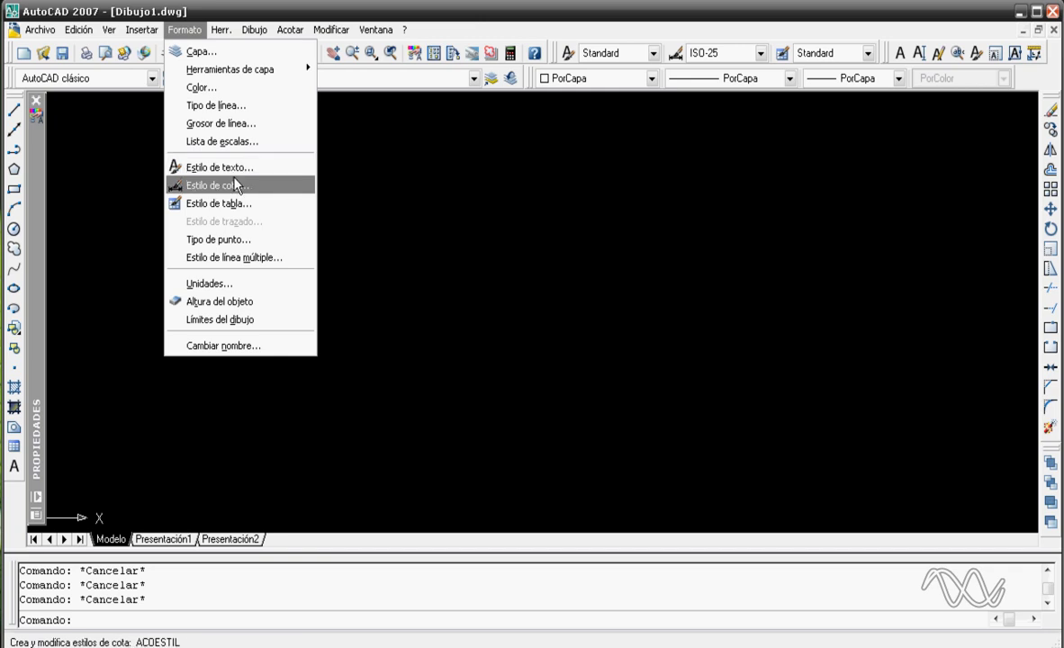
- Create a new ISO-25-based dimension style named 'Mallando 1-1' and open its settings
key(Escape)
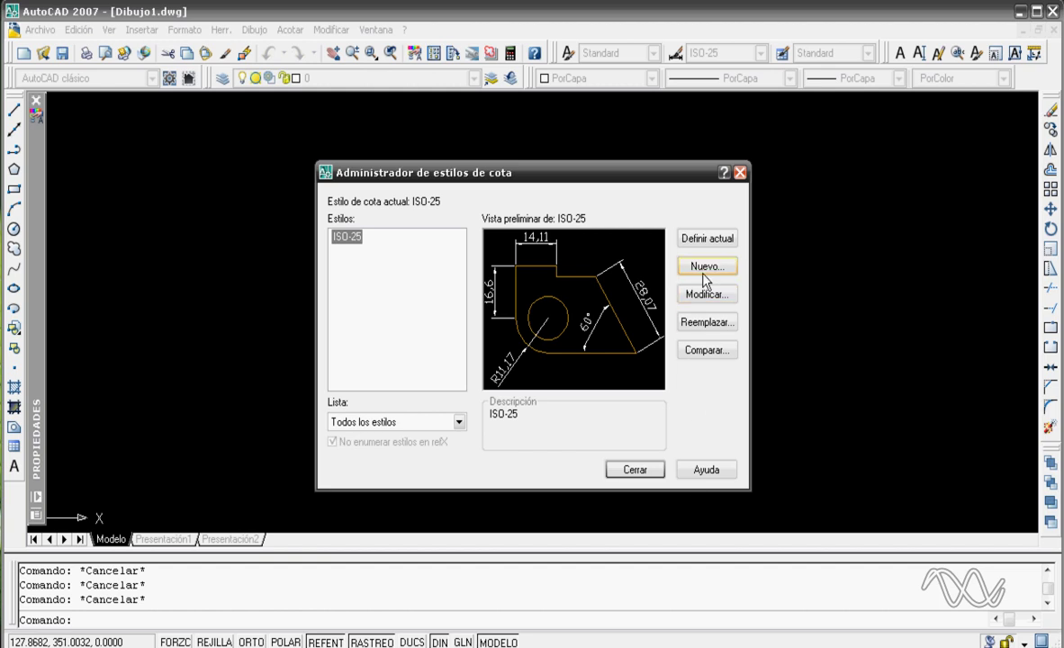
click(705, 266)
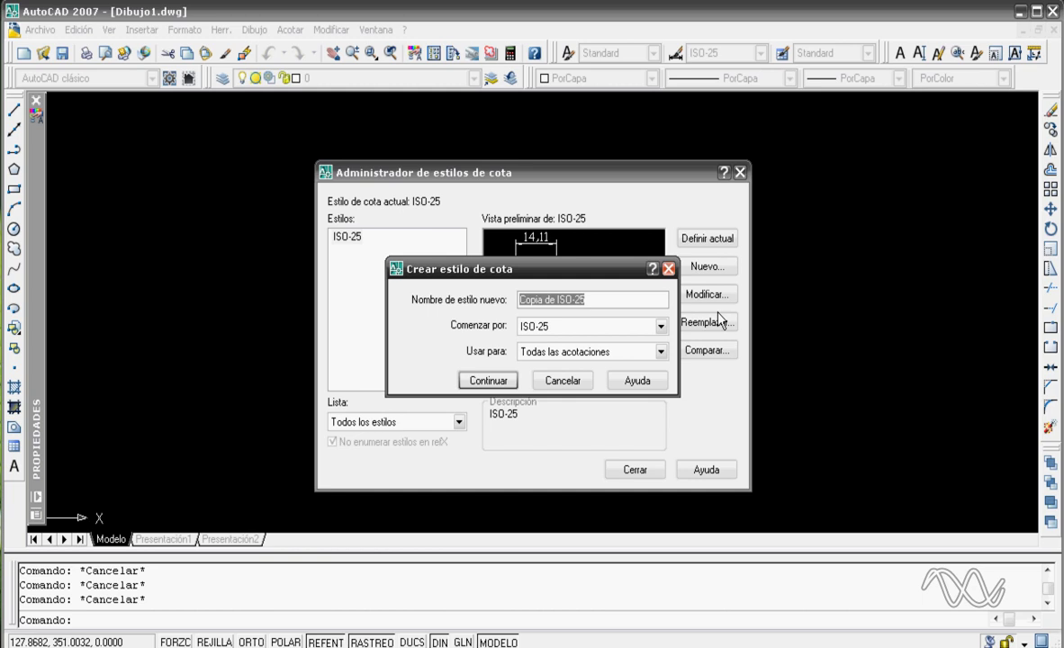
text(Mallando 1-1)
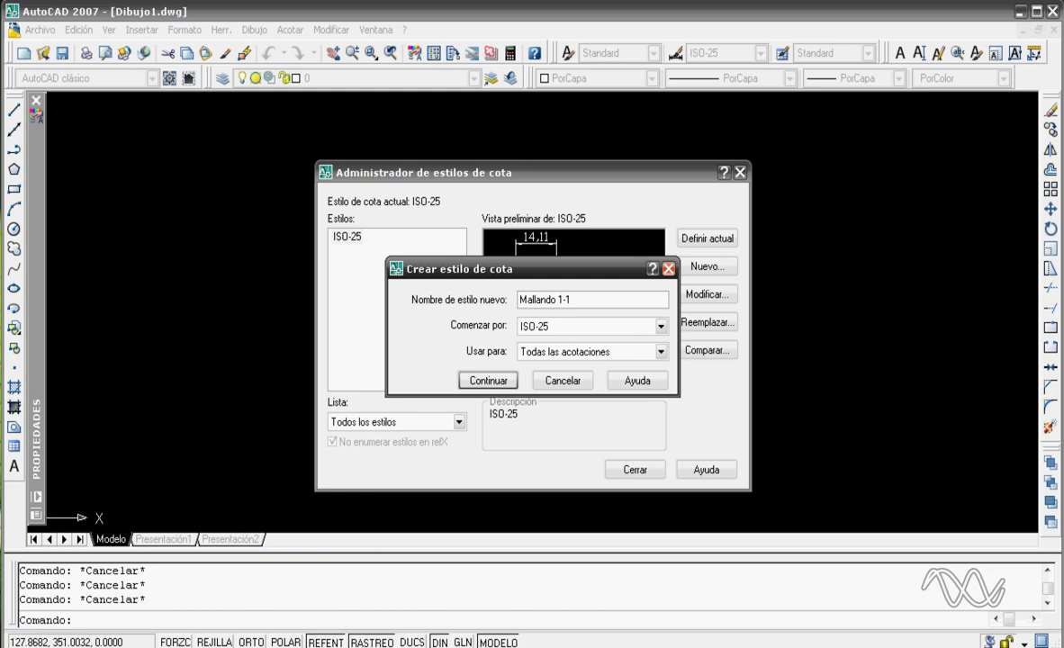
click(502, 380)
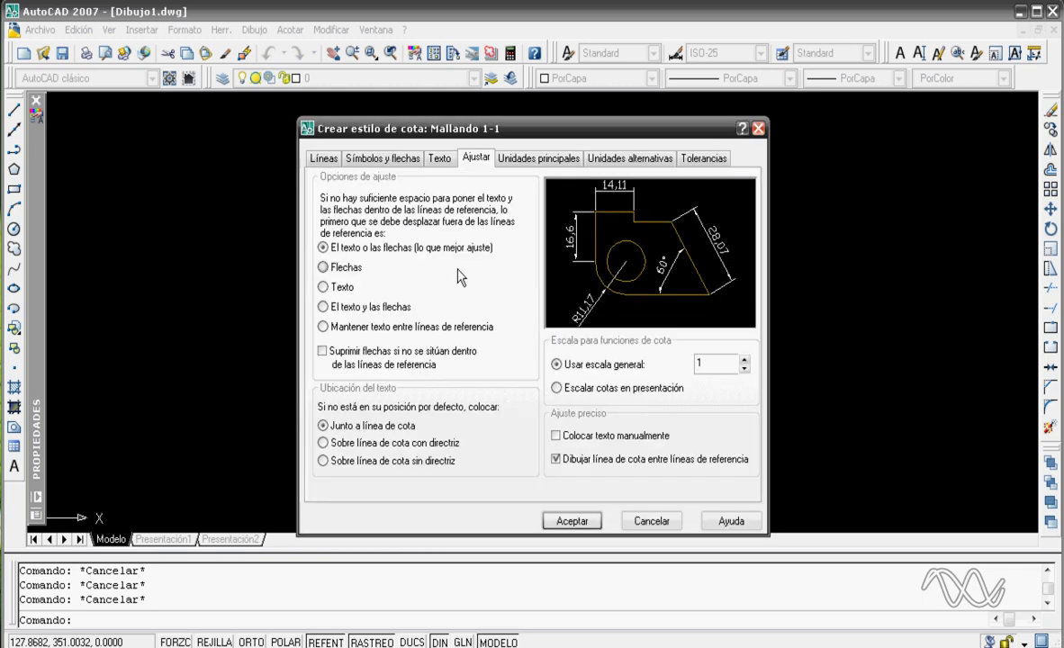
- Try the dimension and extension line suppression options, leaving all lines unsuppressed
click(321, 161)
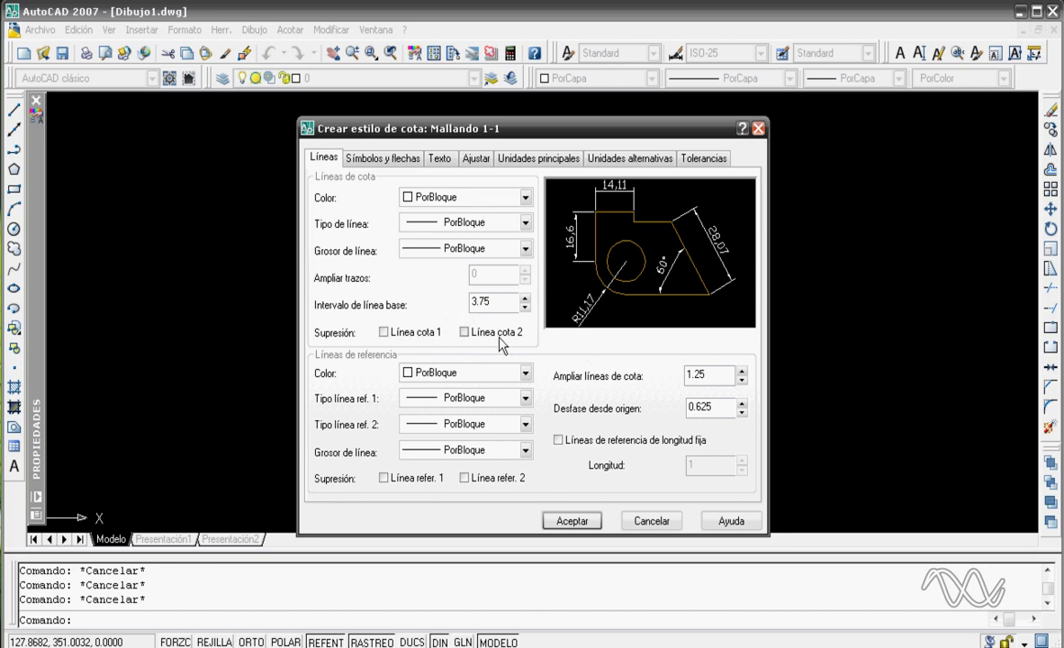
click(476, 333)
click(476, 333)
click(389, 332)
click(421, 333)
click(383, 480)
click(465, 479)
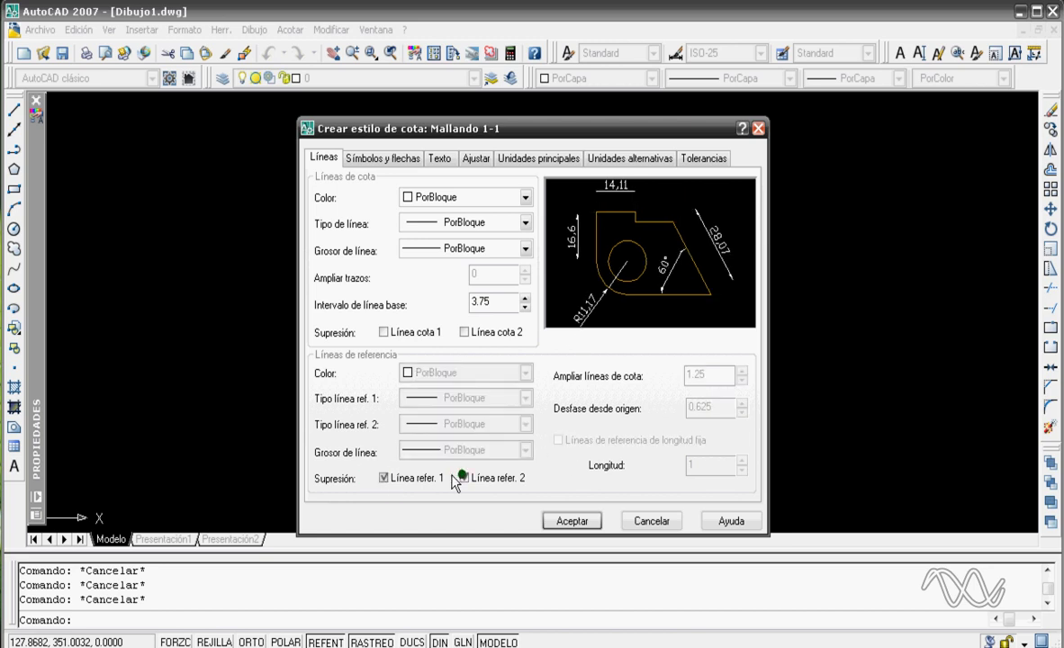
click(465, 479)
click(383, 479)
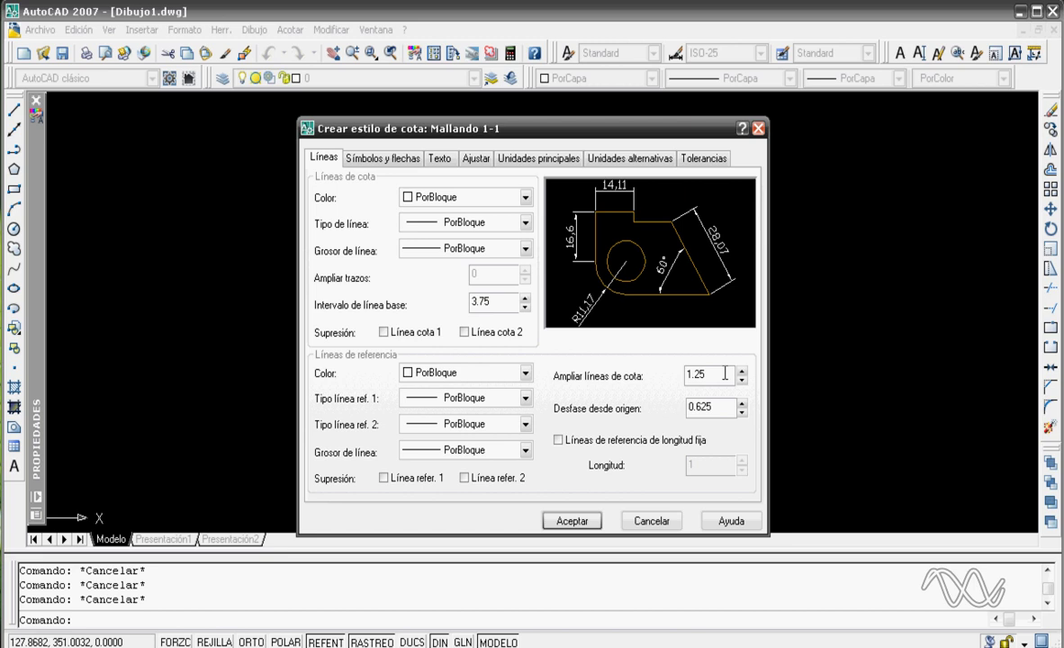
- Set extension beyond dimension lines to 1 and origin offset to 2, fixed length off
double_click(725, 373)
text(1)
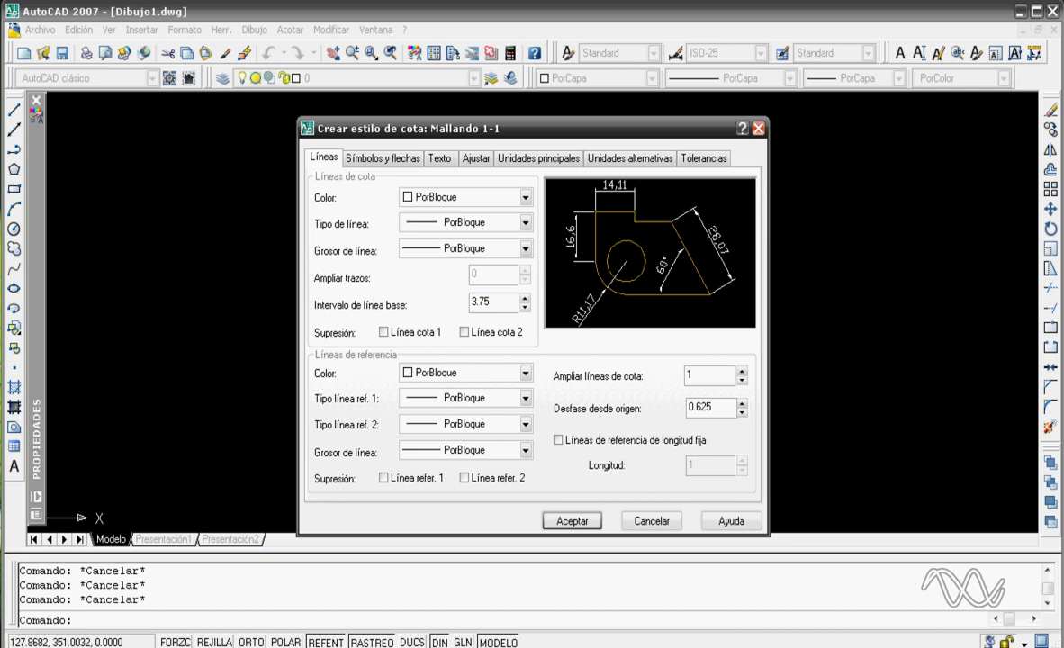
double_click(699, 407)
text(2)
click(619, 441)
double_click(690, 466)
click(630, 442)
- Set first, second and leader arrowheads to Oblicuo grueso with arrow size 2
click(367, 156)
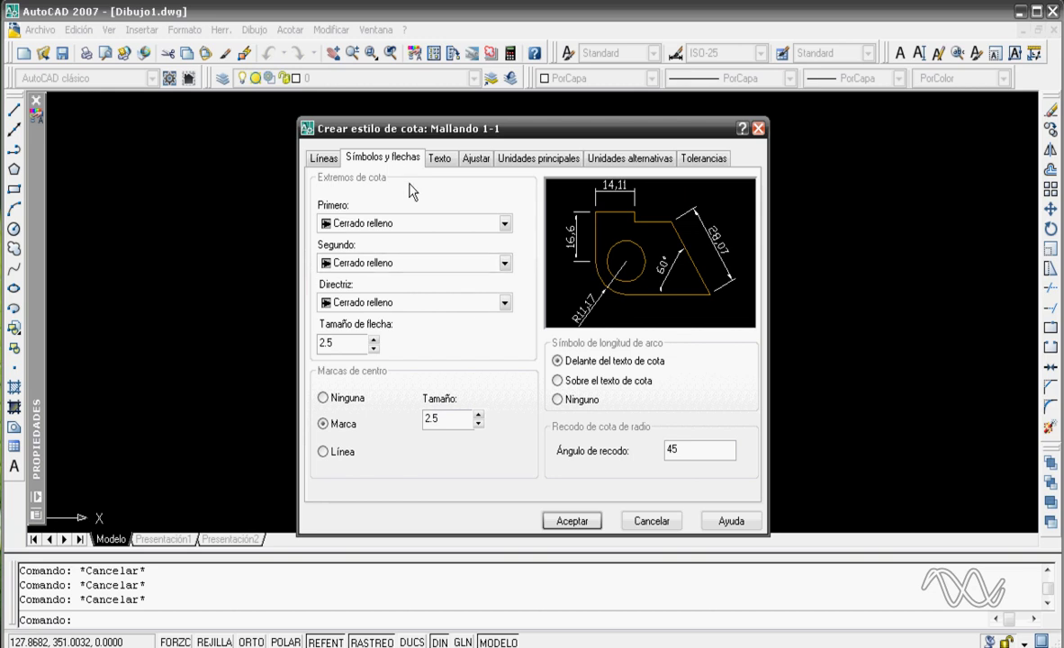
click(443, 223)
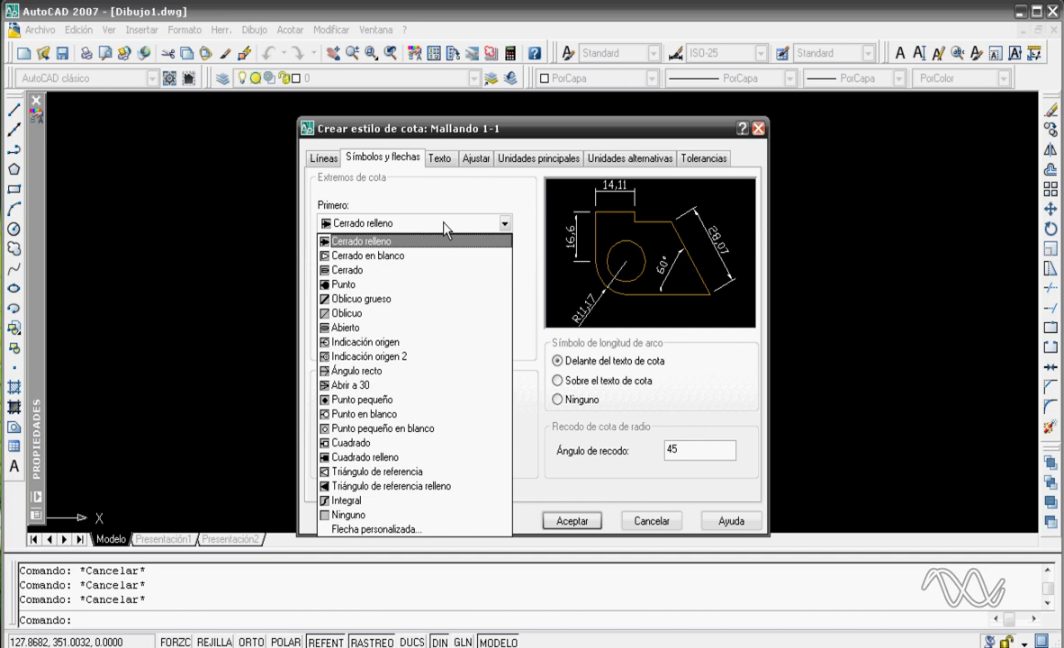
click(402, 299)
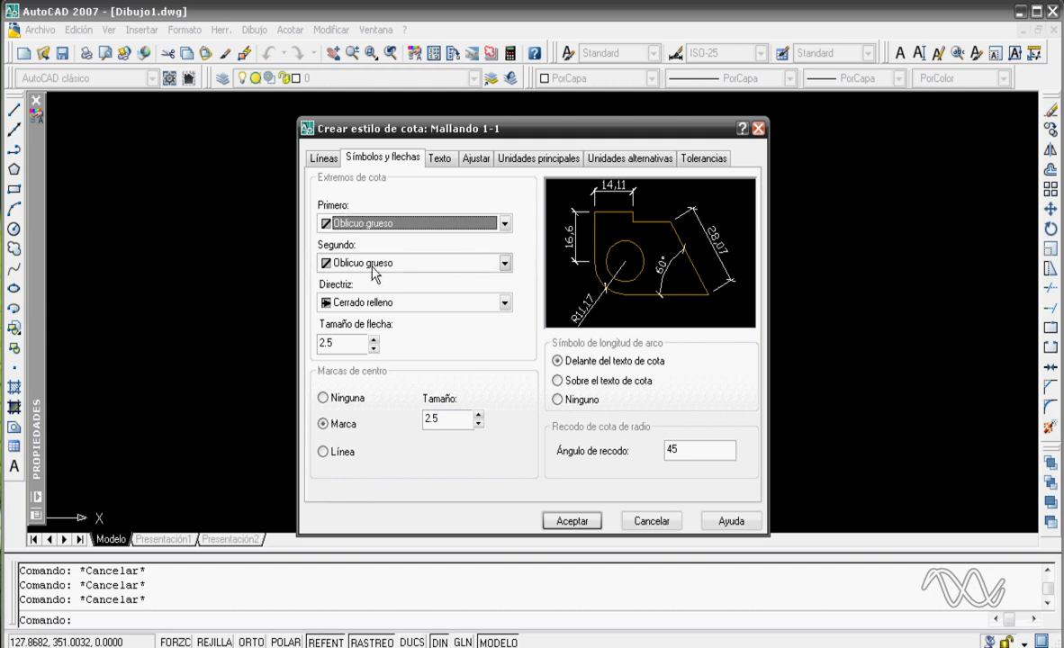
click(417, 304)
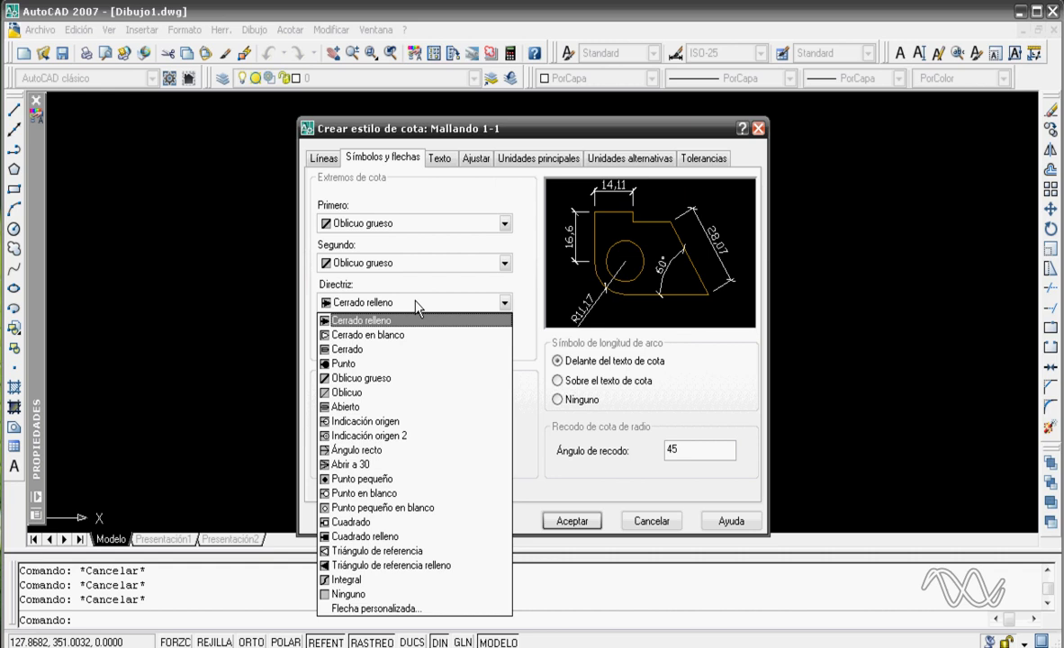
click(405, 378)
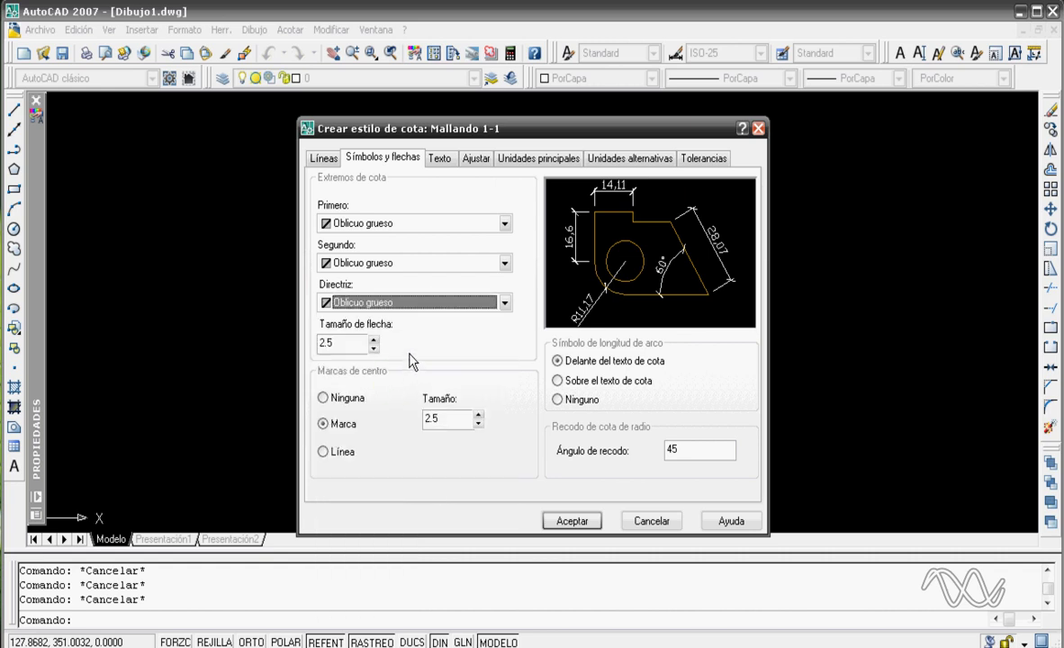
click(361, 340)
key(BackSpace)
key(BackSpace)
key(Home)
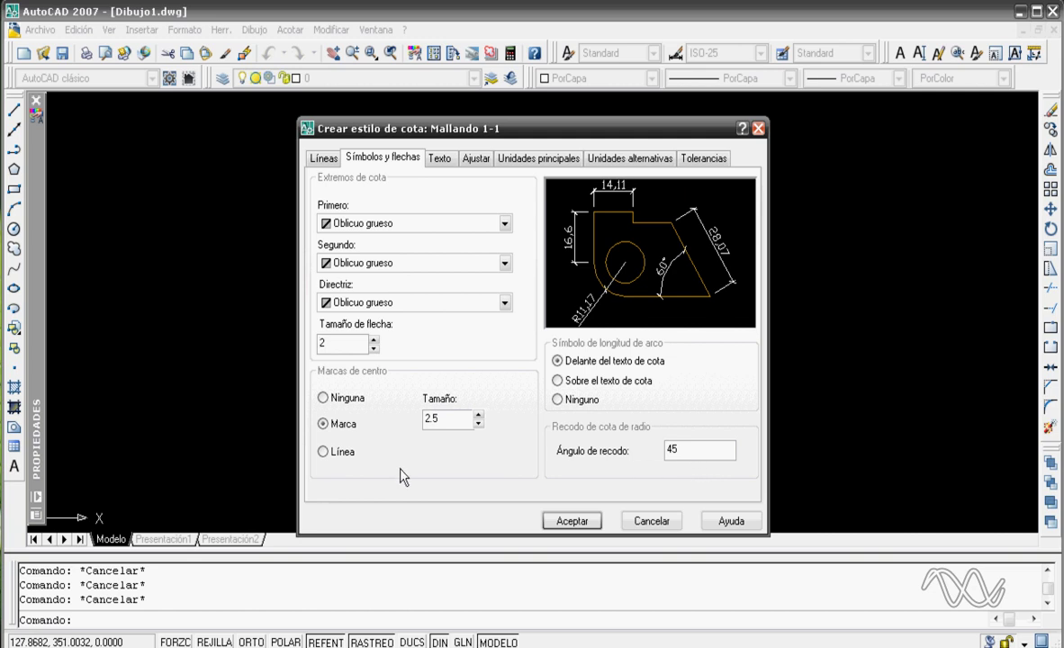
click(440, 158)
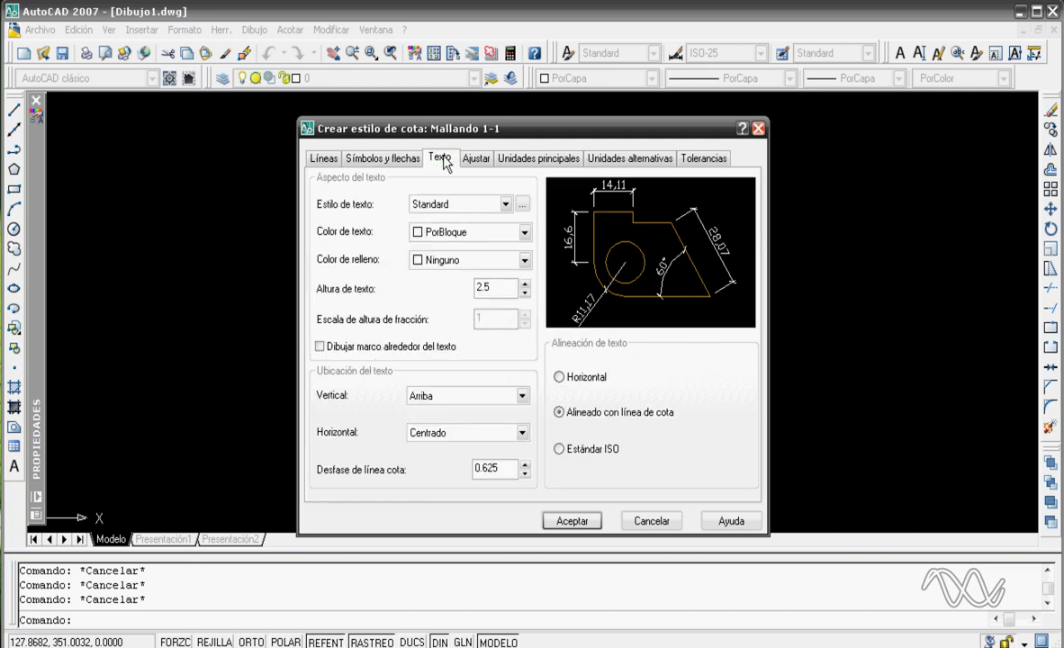
- Keep Standard text style, centre text vertically, and keep horizontal placement Centrado
click(465, 206)
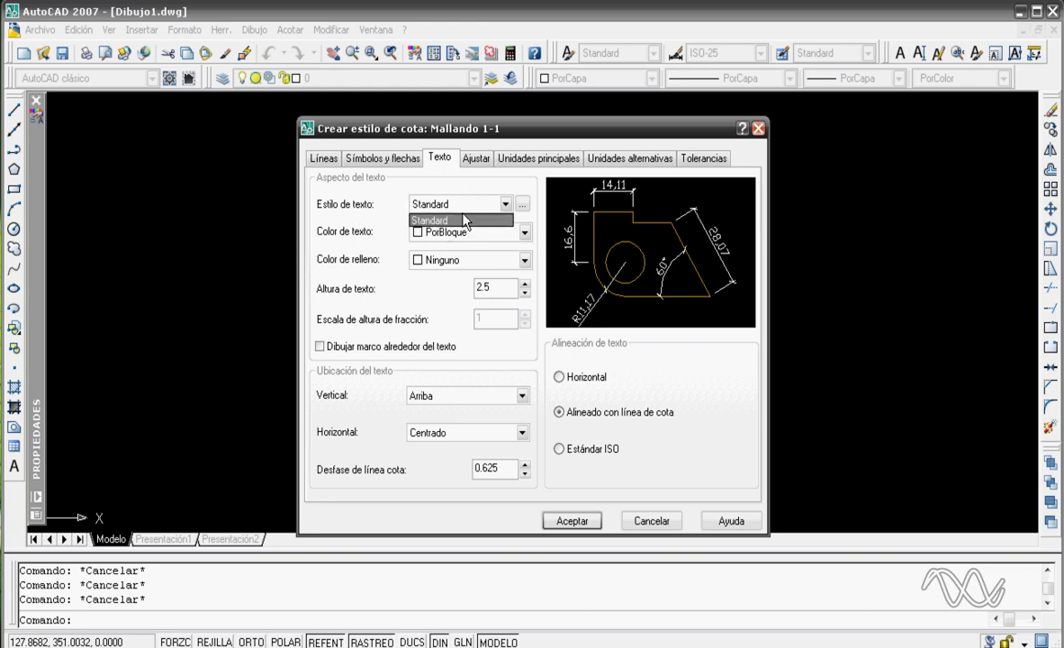
click(466, 198)
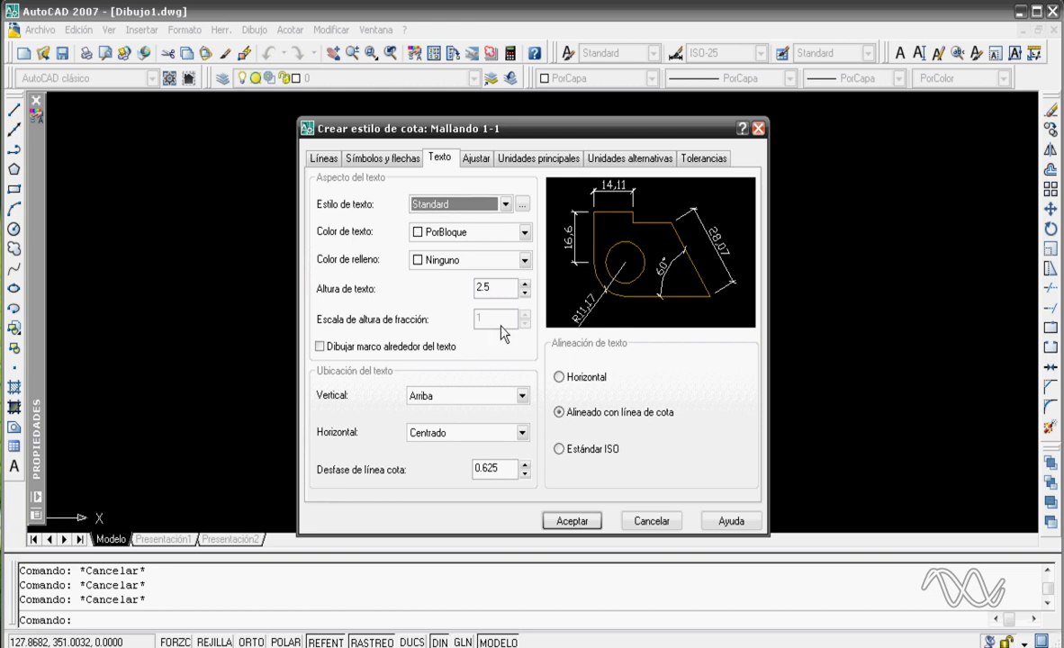
click(449, 397)
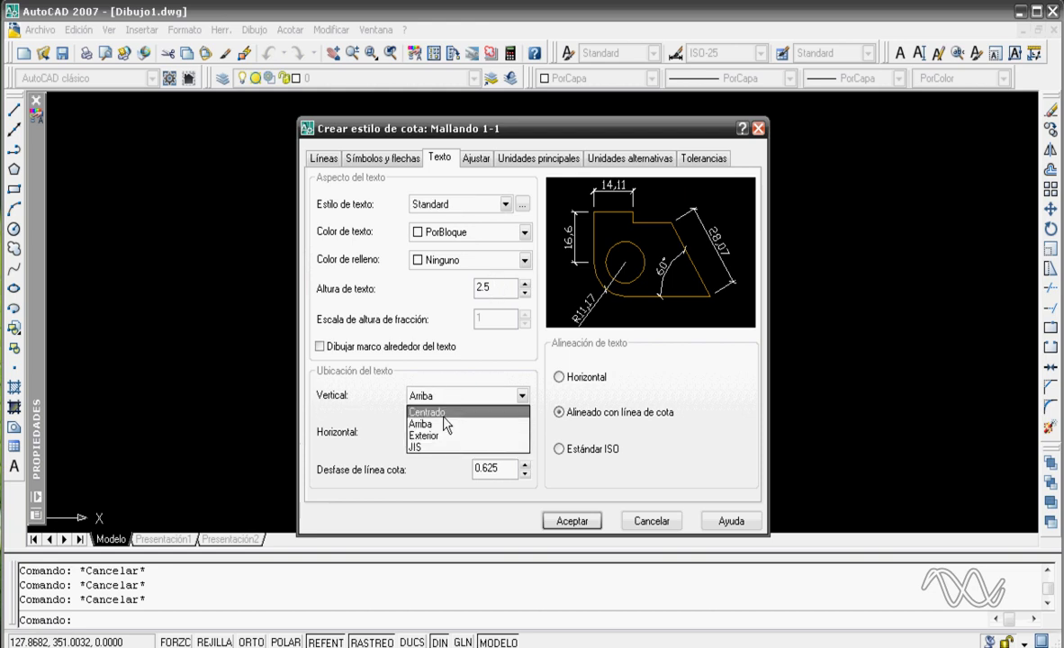
click(443, 412)
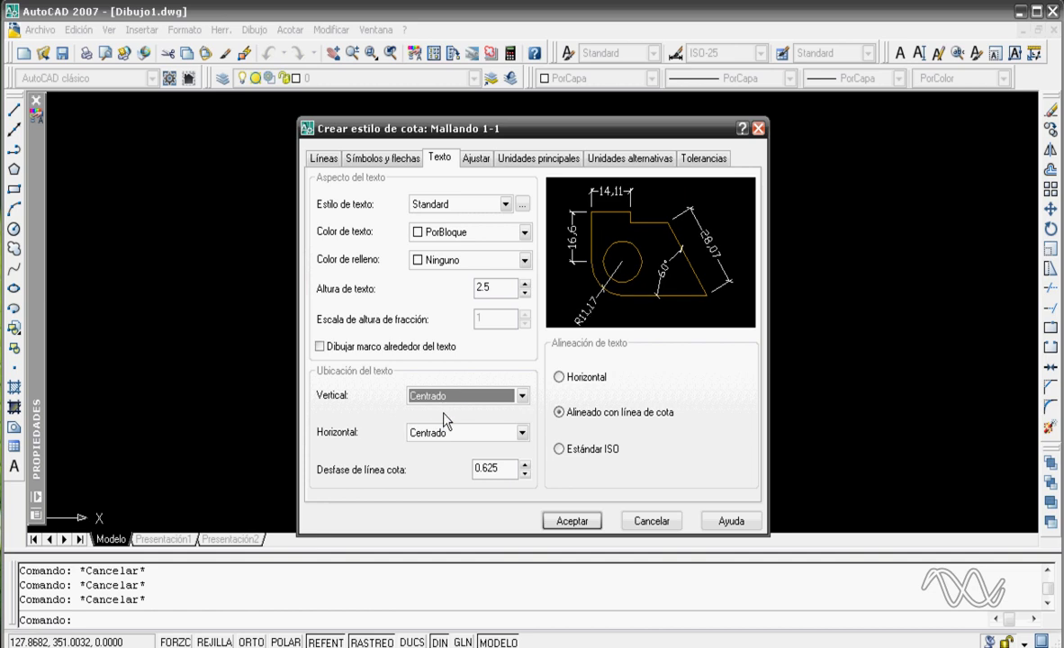
click(447, 433)
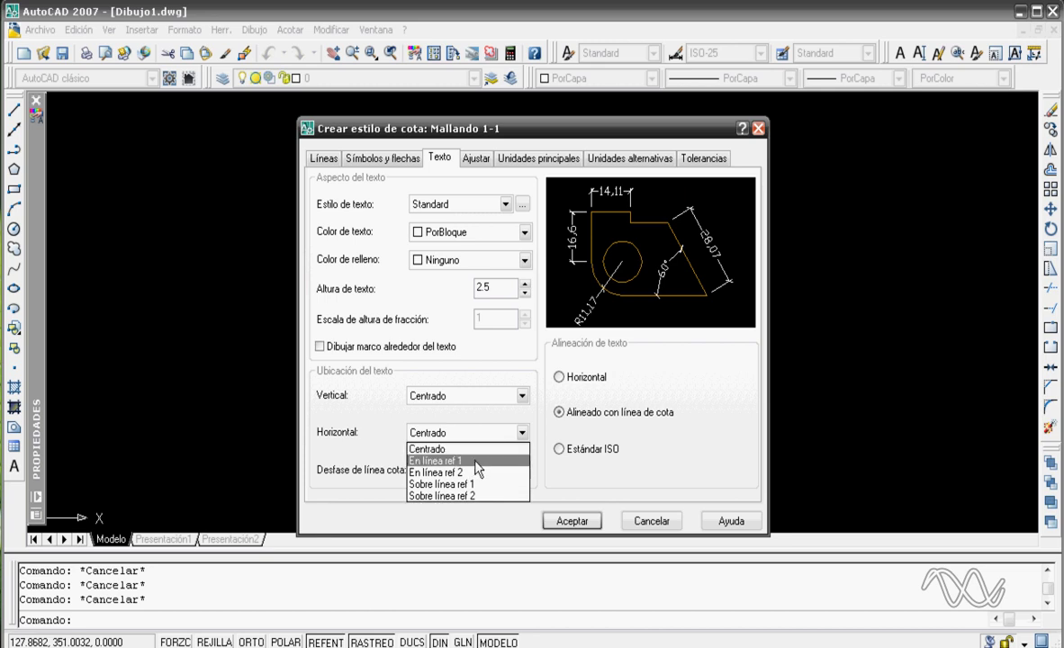
click(470, 460)
click(489, 435)
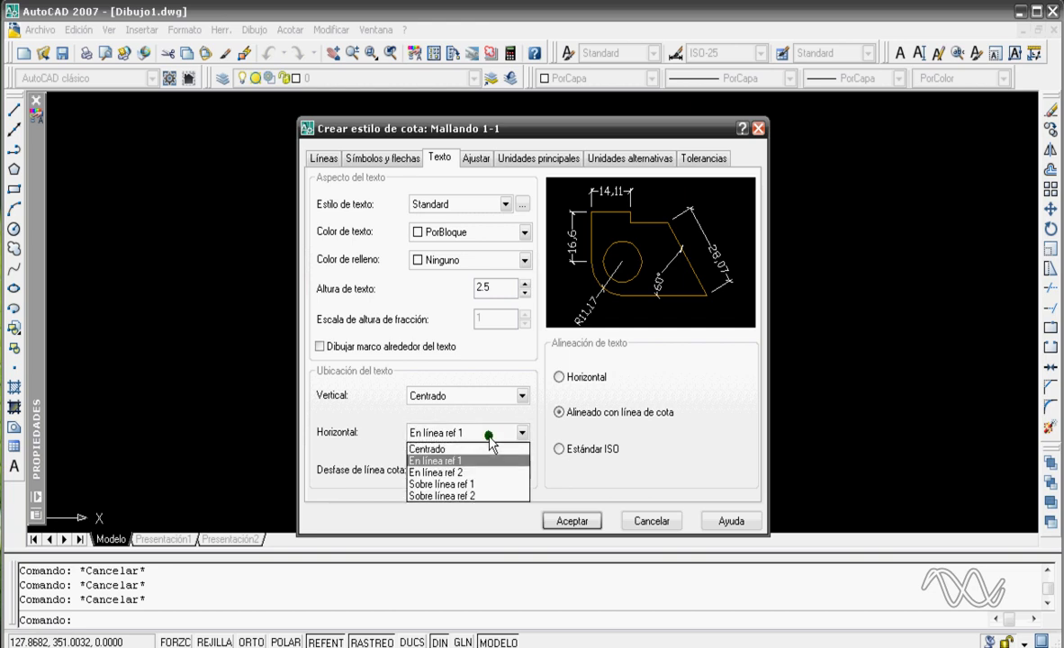
click(481, 484)
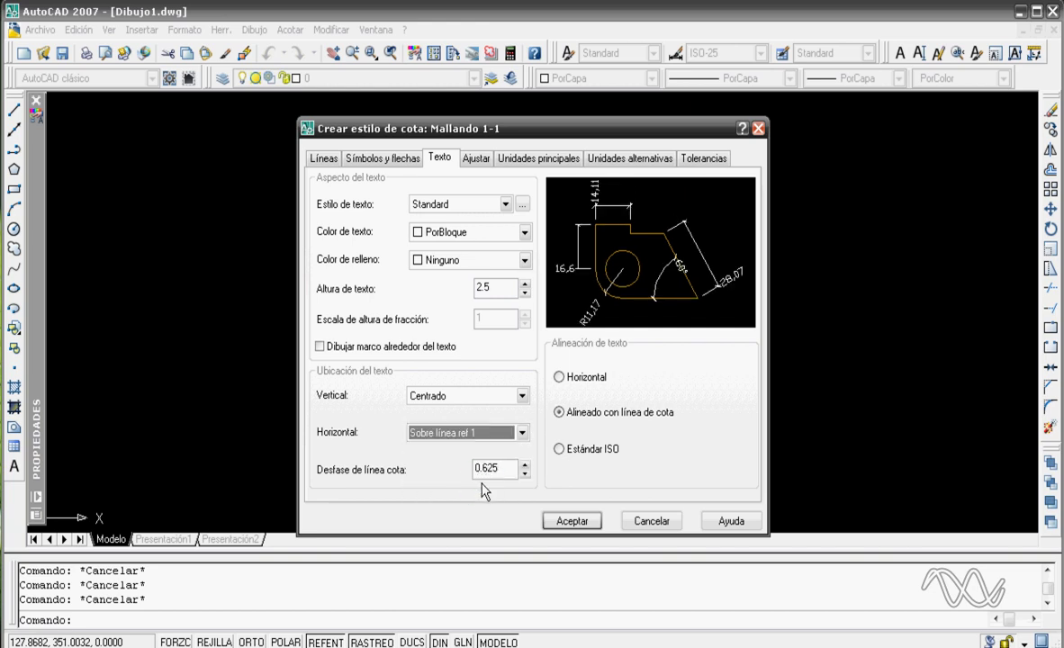
click(475, 432)
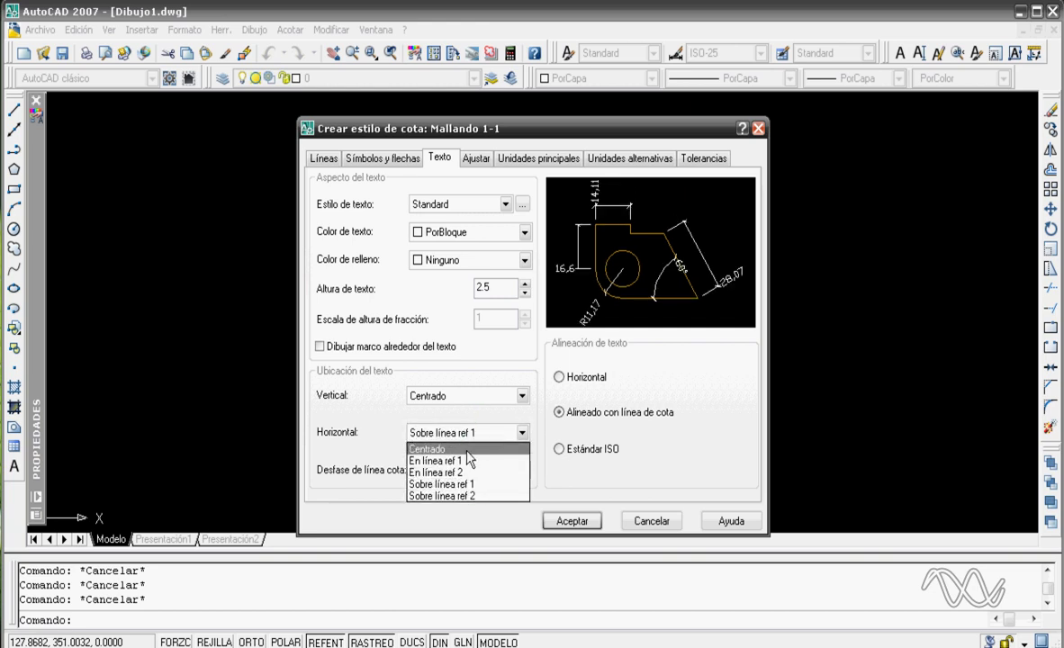
click(465, 445)
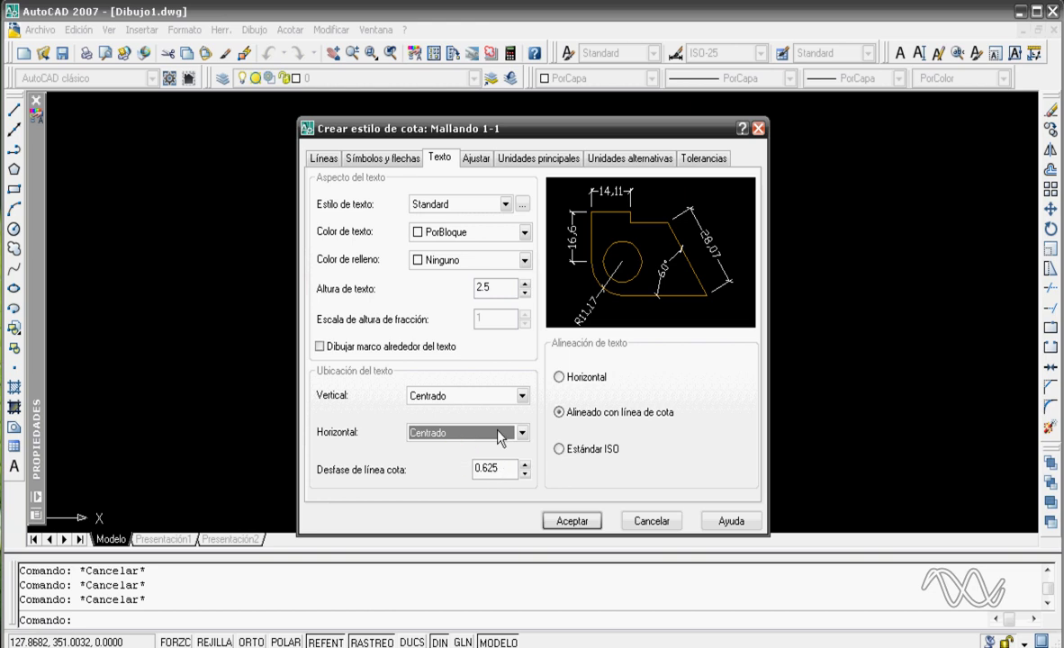
- Leave the text offset from the dimension line at 0.625 after trying other values
double_click(480, 468)
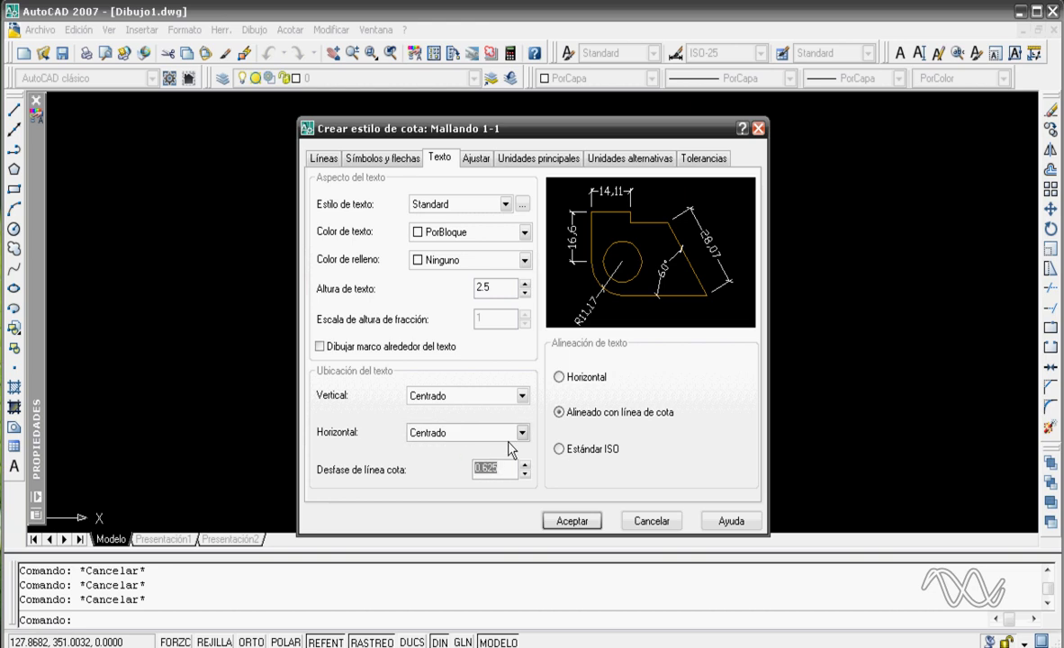
text(2)
double_click(482, 468)
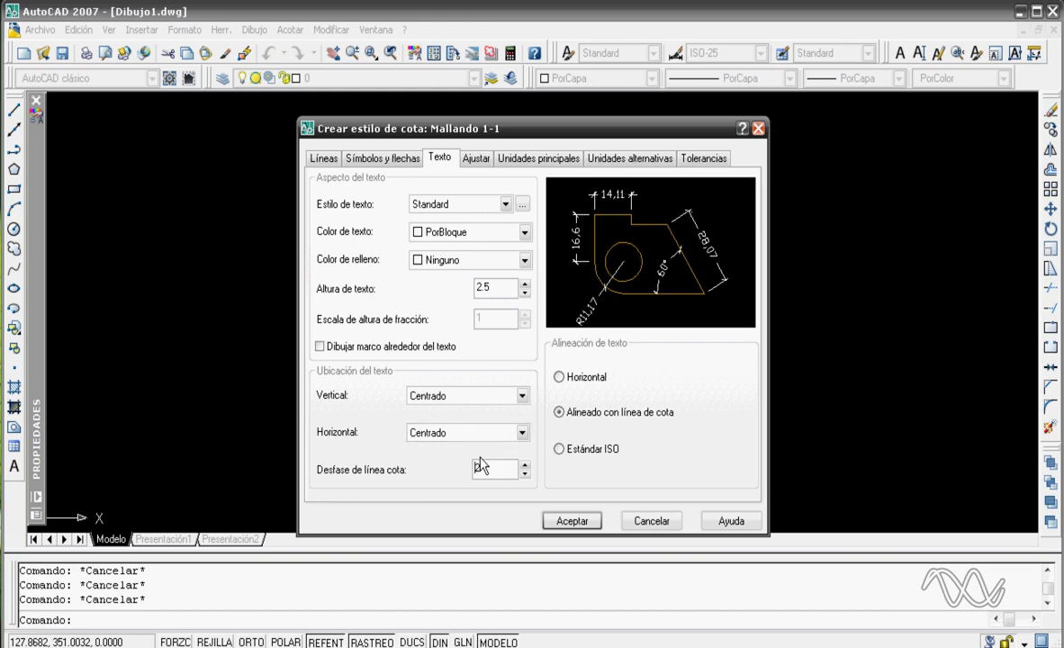
text(5)
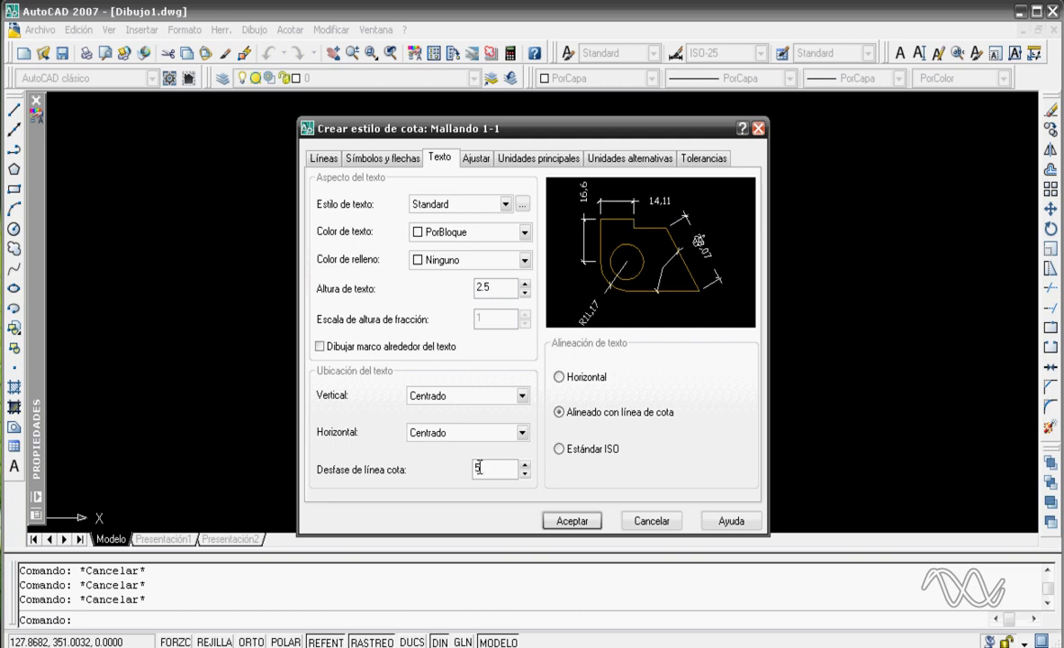
double_click(478, 467)
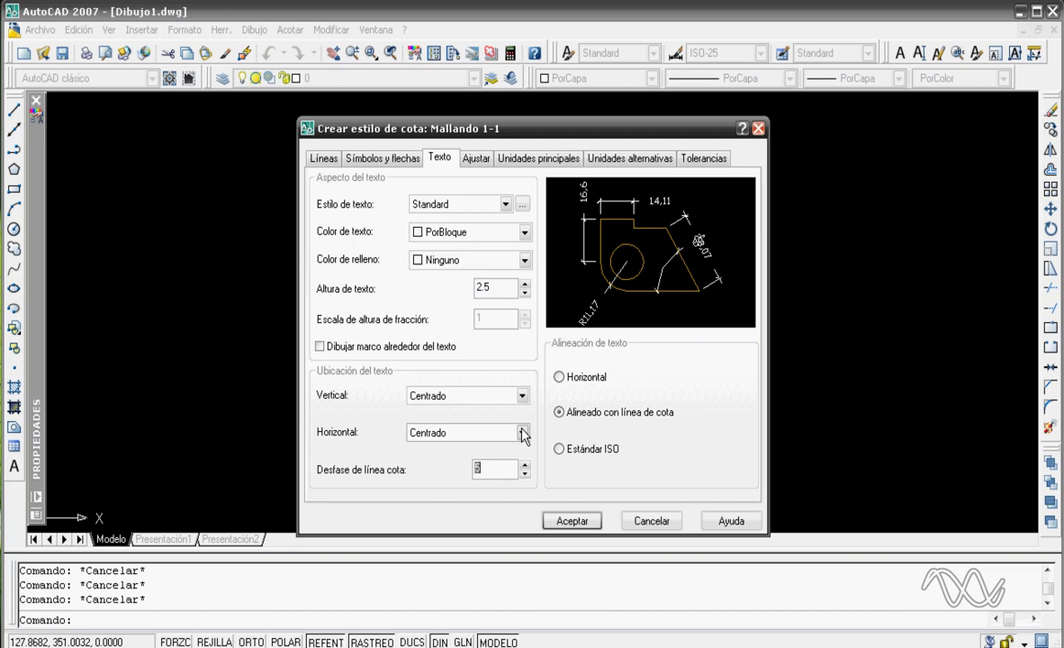
text(.)
text(625)
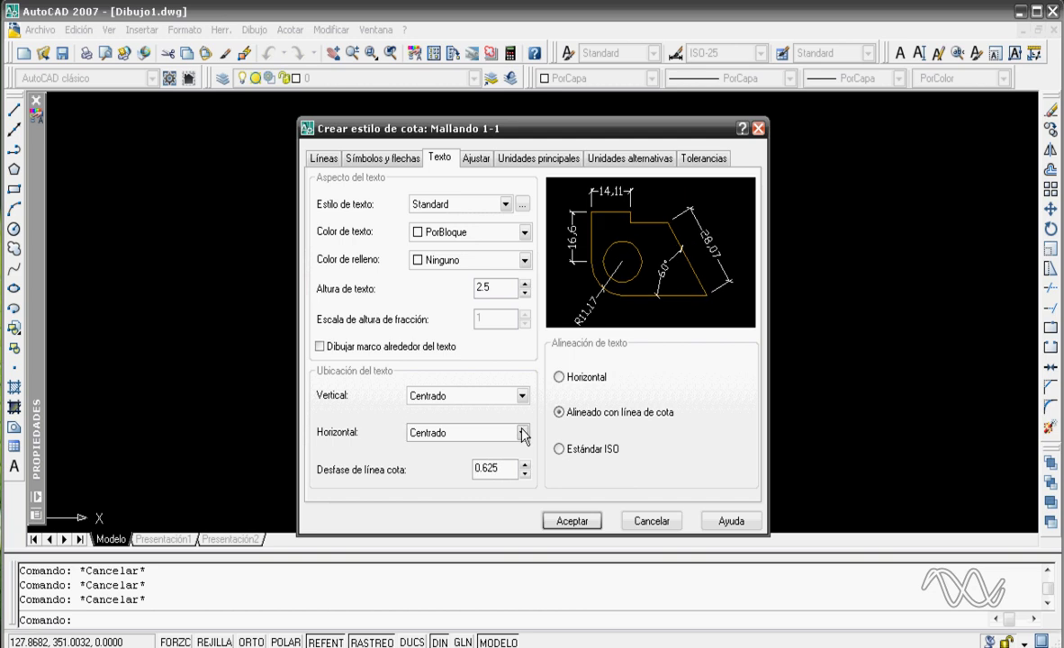
- Turn off trailing-zero suppression in primary units, then review alternate units and tolerances
click(473, 162)
double_click(710, 365)
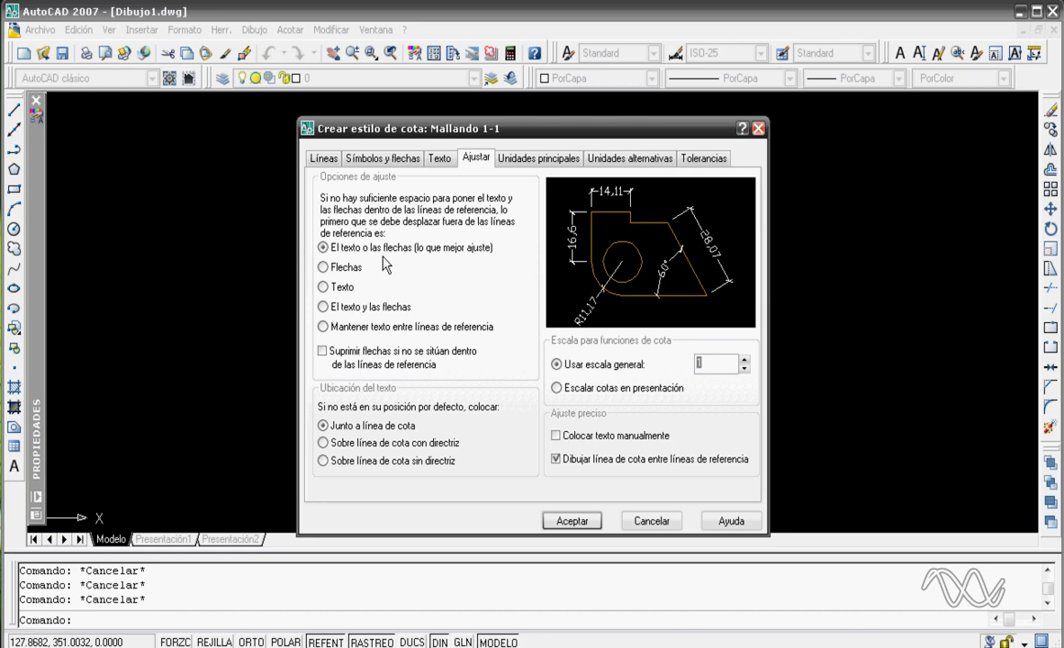
click(510, 160)
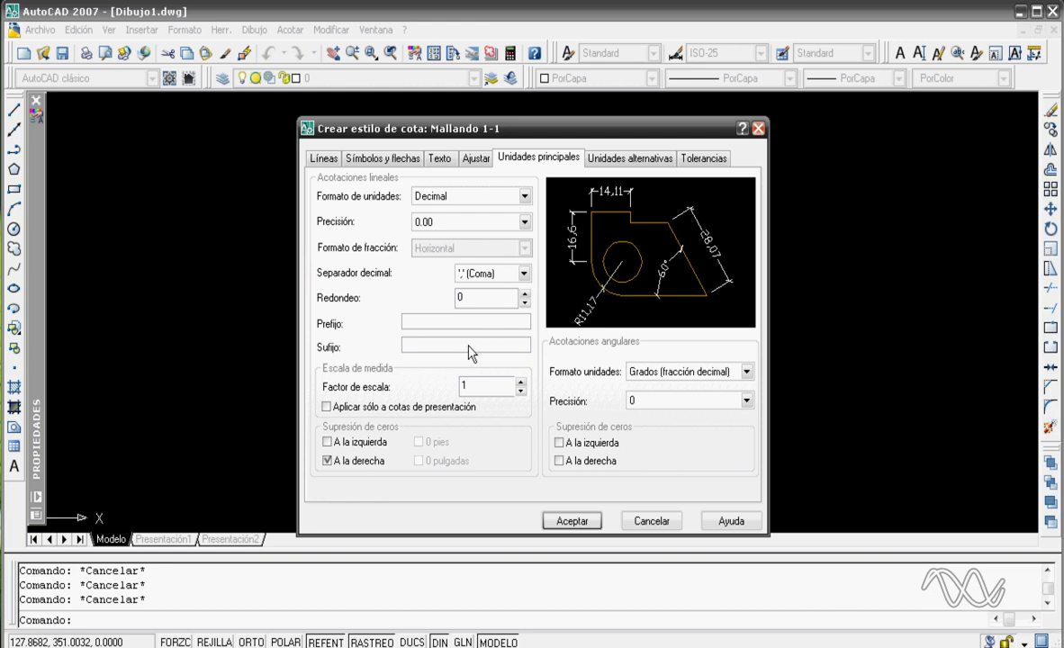
click(354, 461)
click(624, 156)
click(690, 159)
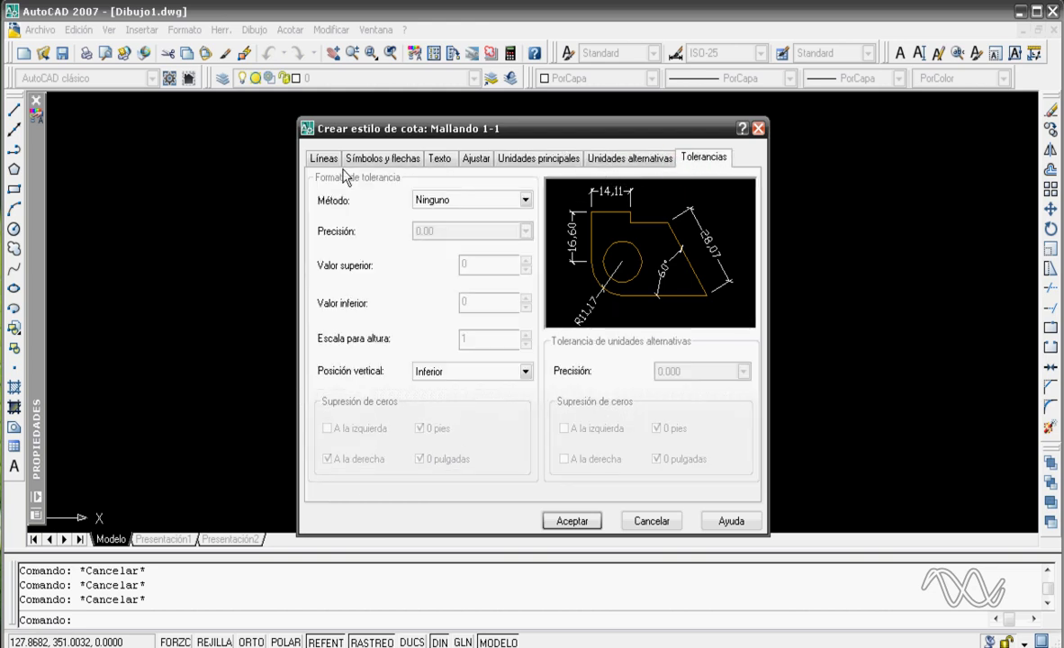
- Accept Mallando 1-1 and set it as the current dimension style
click(566, 522)
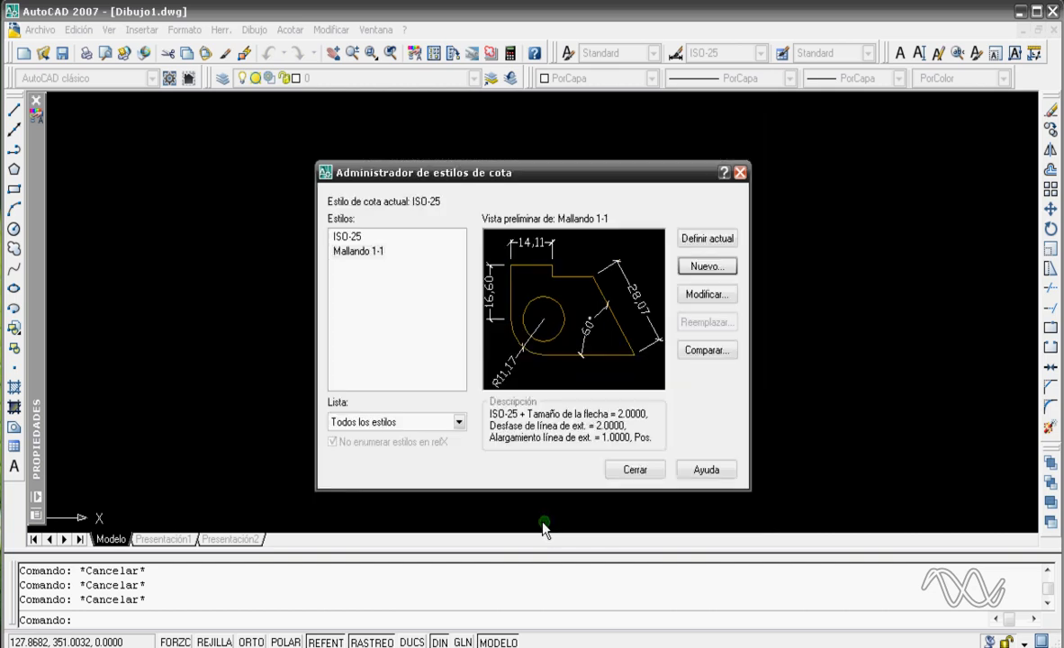
click(346, 251)
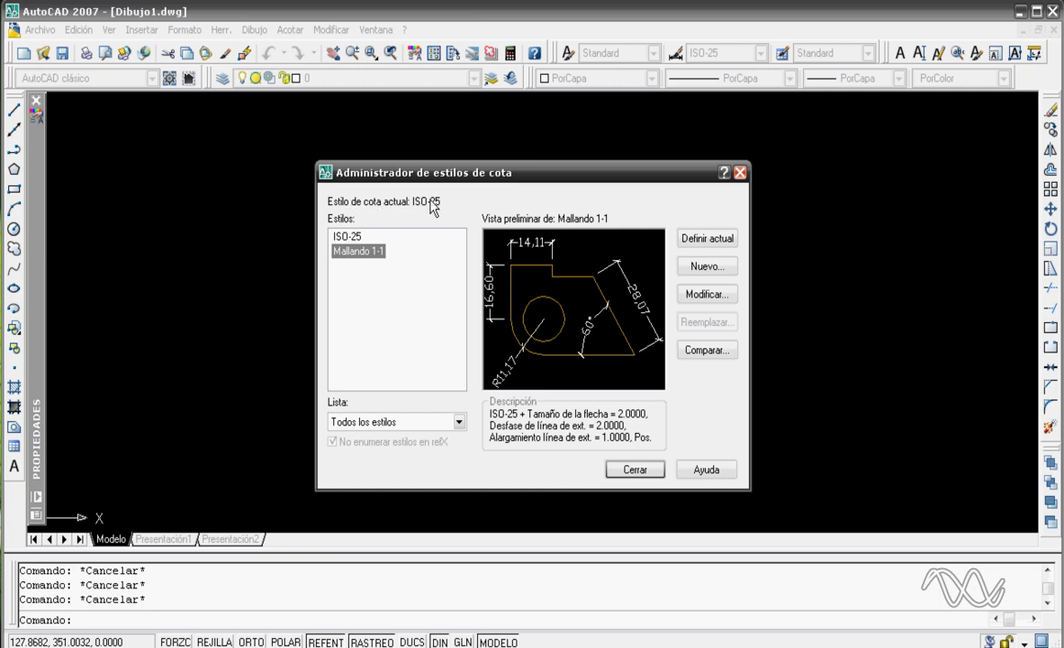
click(357, 251)
click(711, 240)
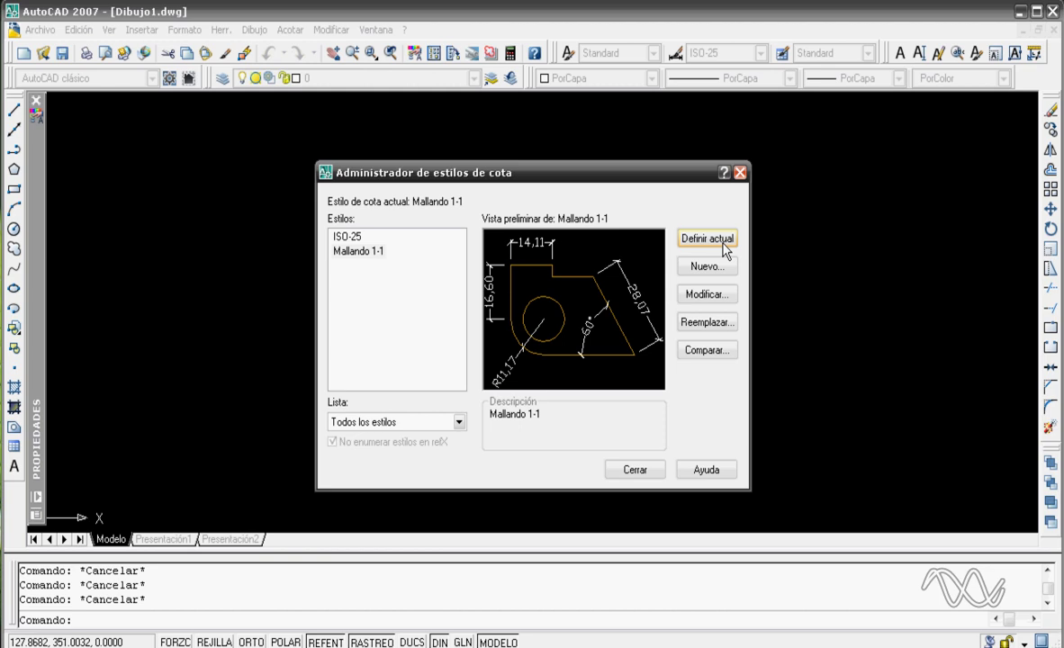
- Start a new style from Mallando 1-1 named 'Mallando 1-50'
click(713, 267)
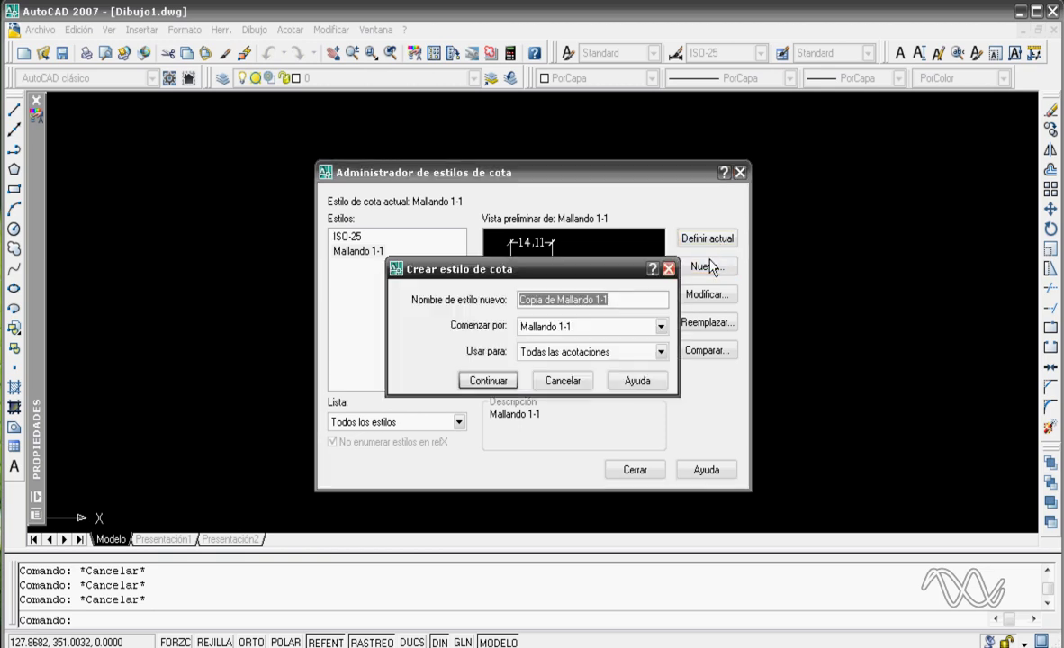
click(557, 300)
key(BackSpace)
key(BackSpace)
key(BackSpace)
key(BackSpace)
click(641, 300)
key(BackSpace)
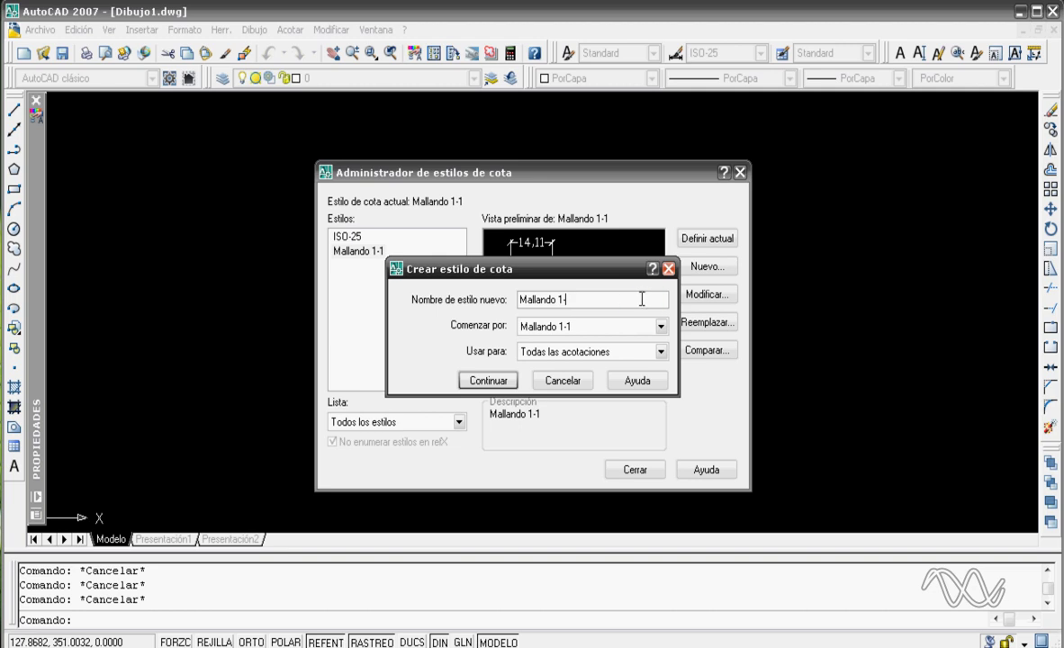
text(50)
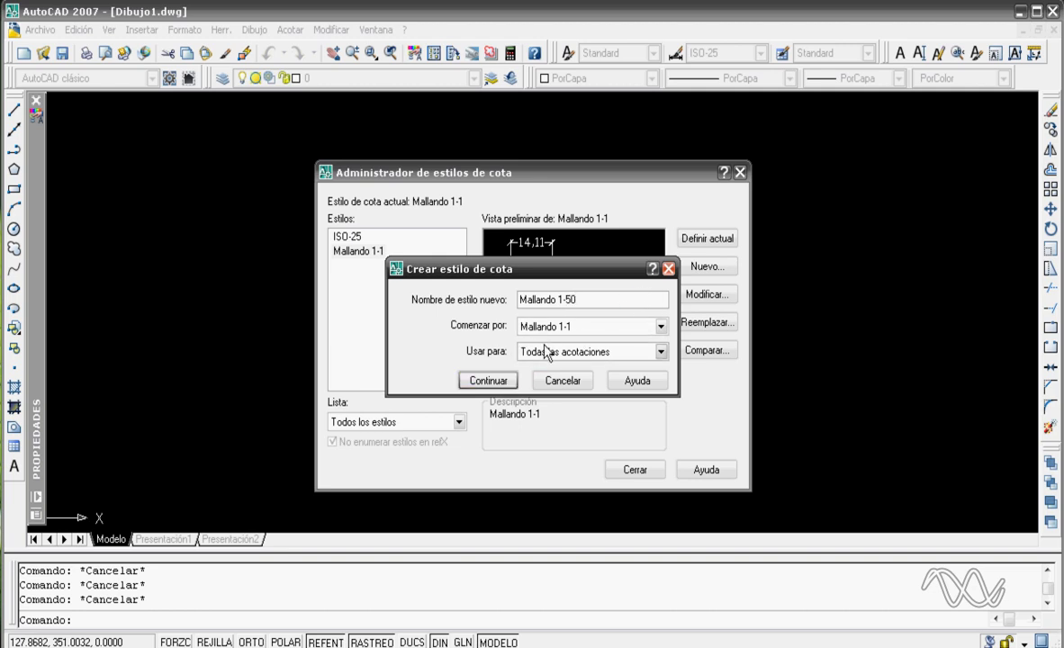
click(489, 379)
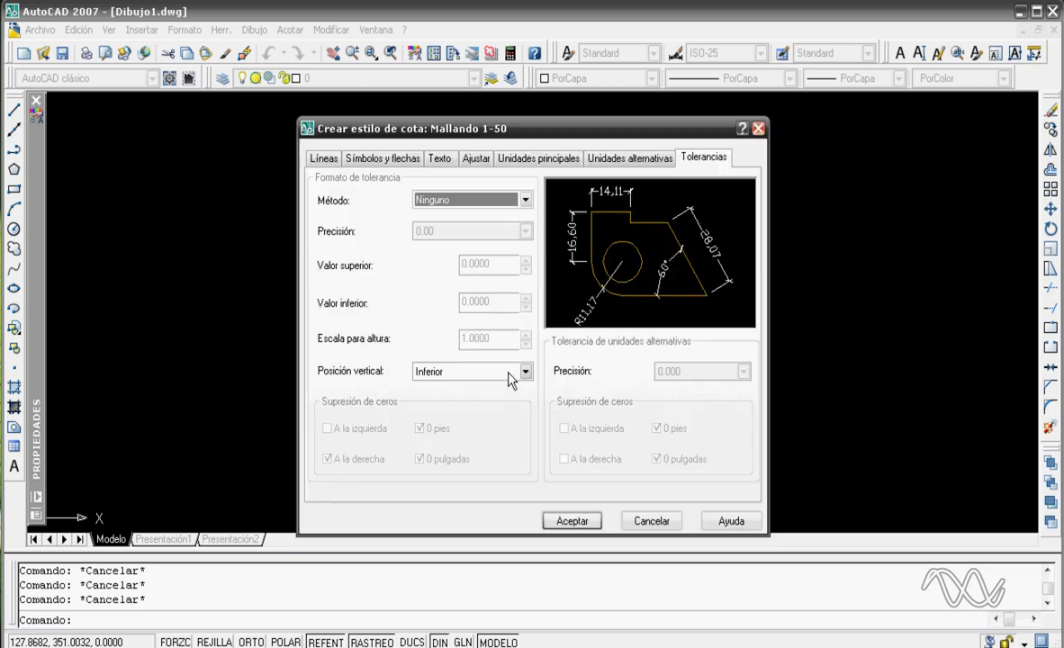
- Set the Ajustar tab's overall scale to 0.05
click(479, 159)
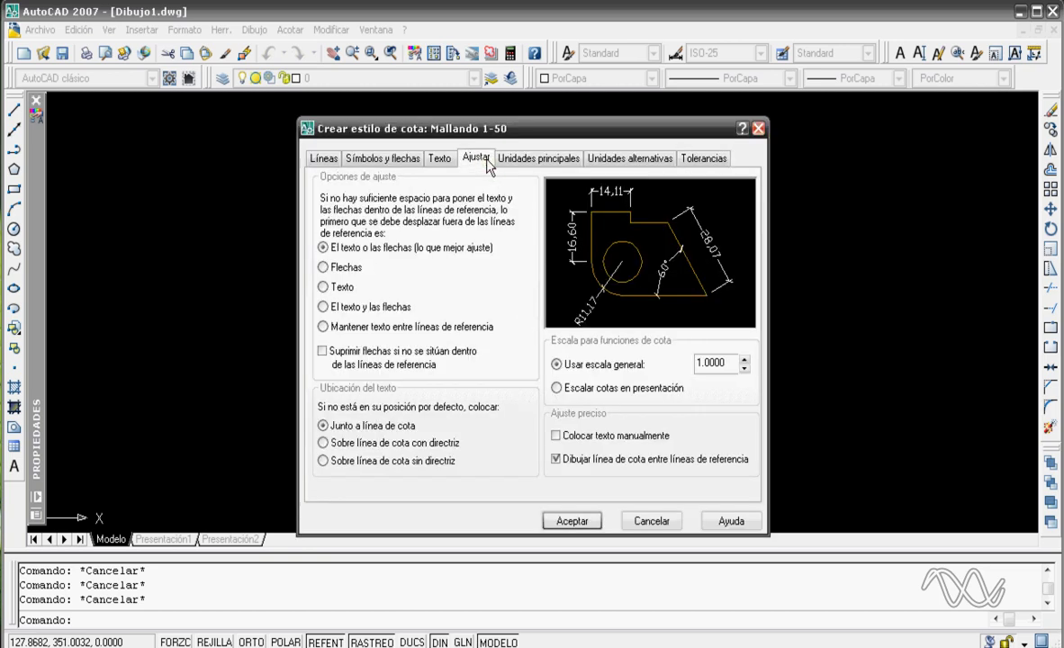
double_click(720, 363)
click(696, 363)
text(0.05000)
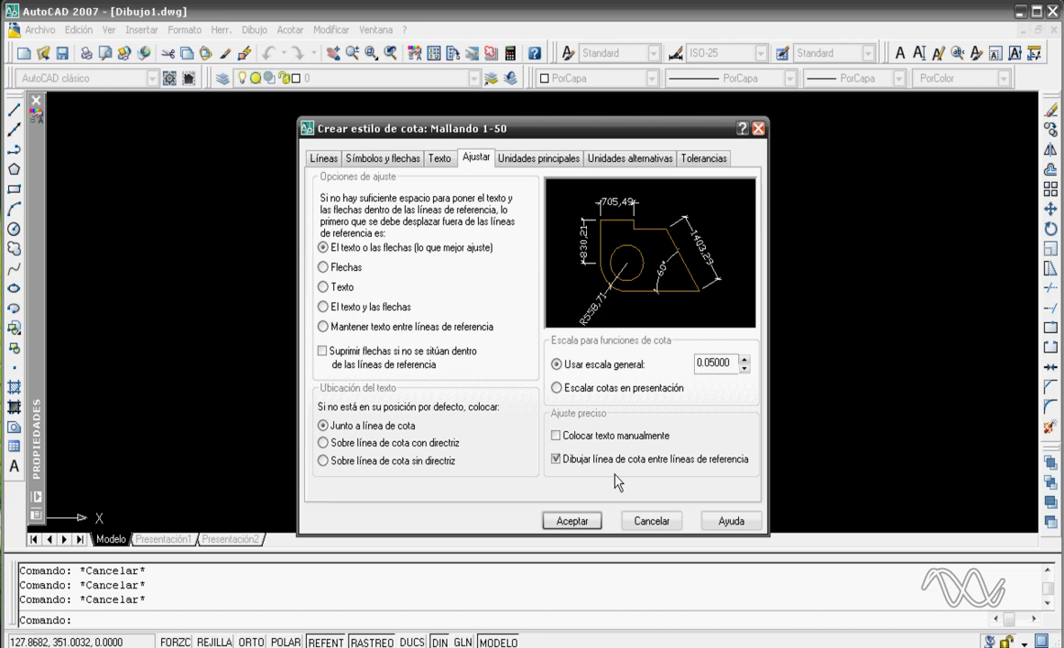
- Accept Mallando 1-50, make it the current style, and close the style manager
click(573, 521)
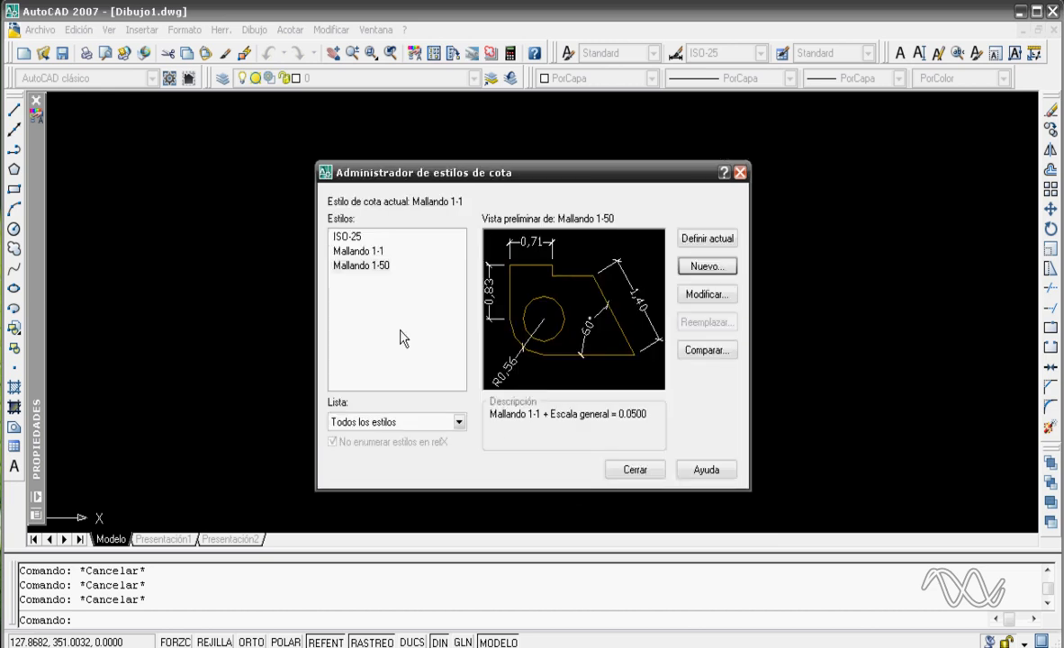
click(363, 267)
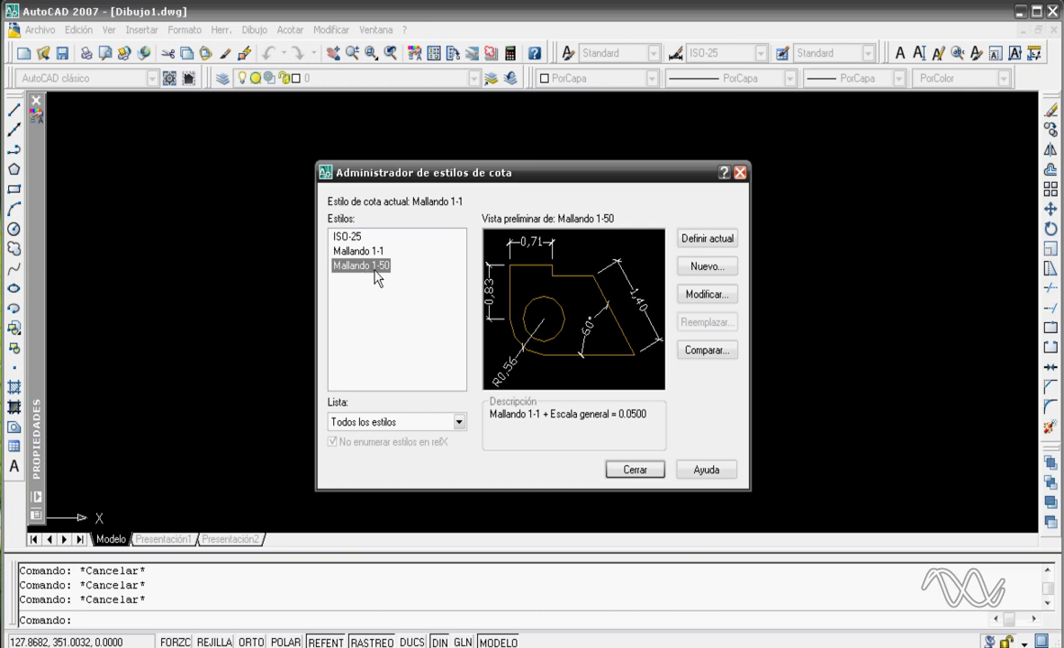
click(680, 240)
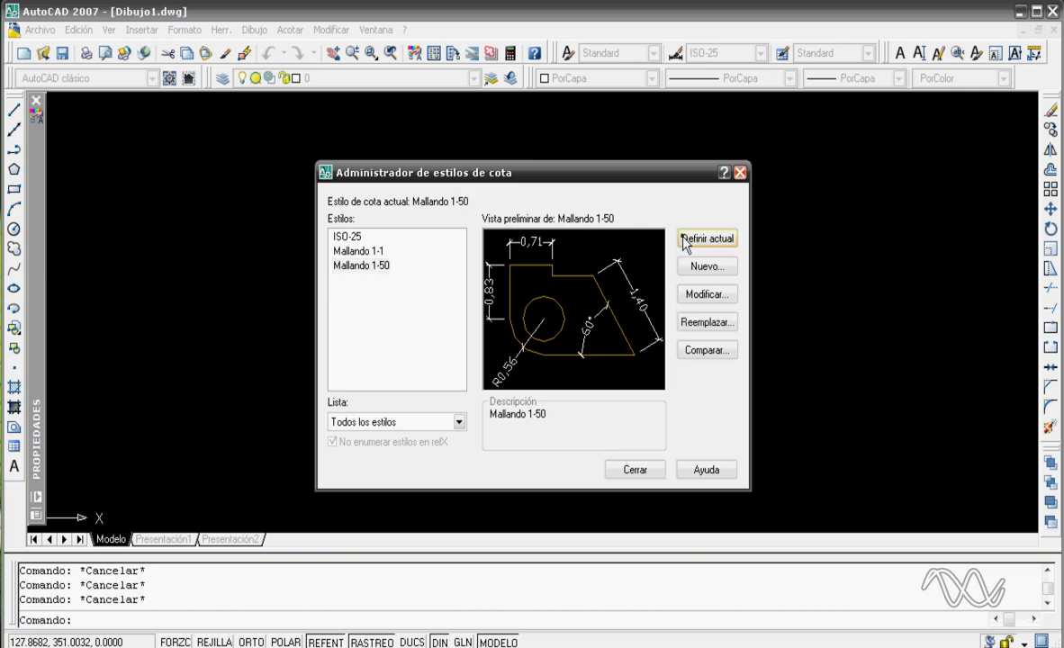
click(649, 474)
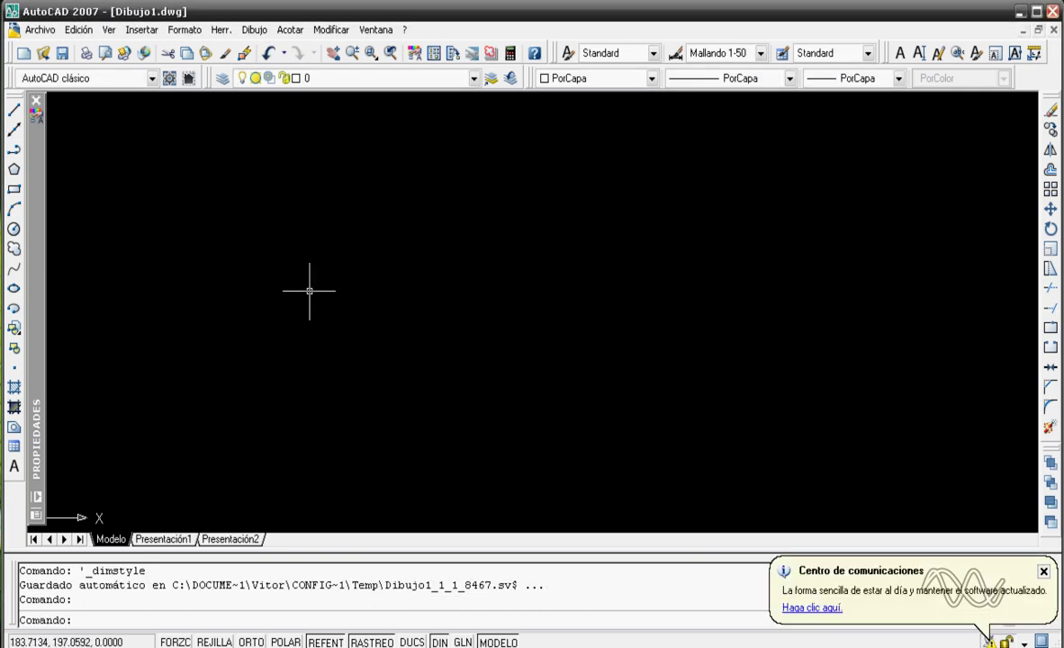
text(l)
key(Return)
- Draw a short slanted line
click(275, 213)
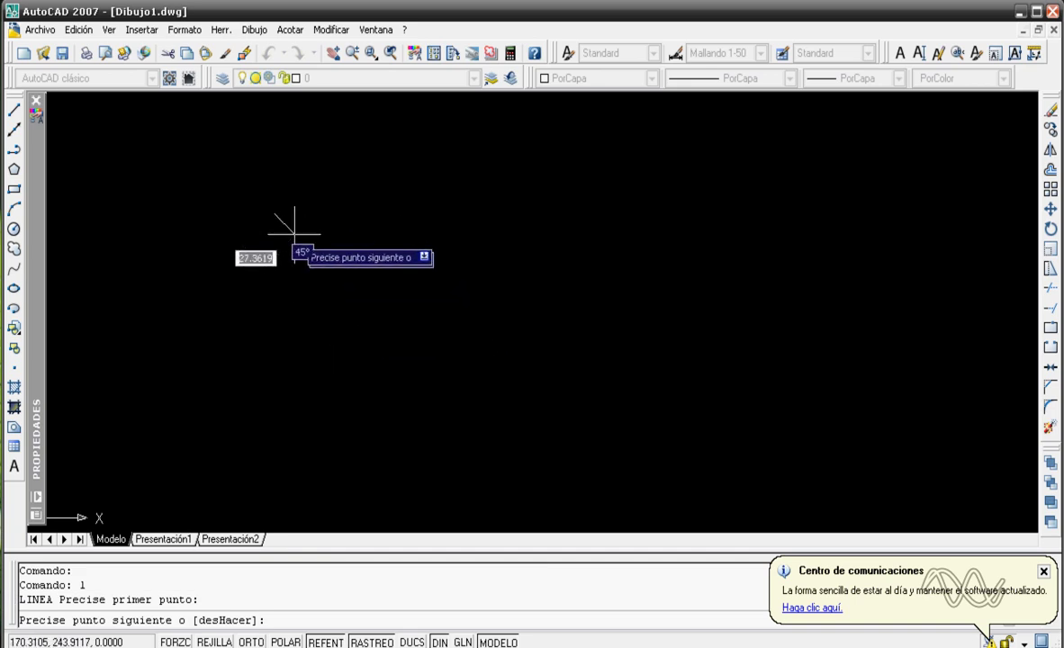
click(216, 147)
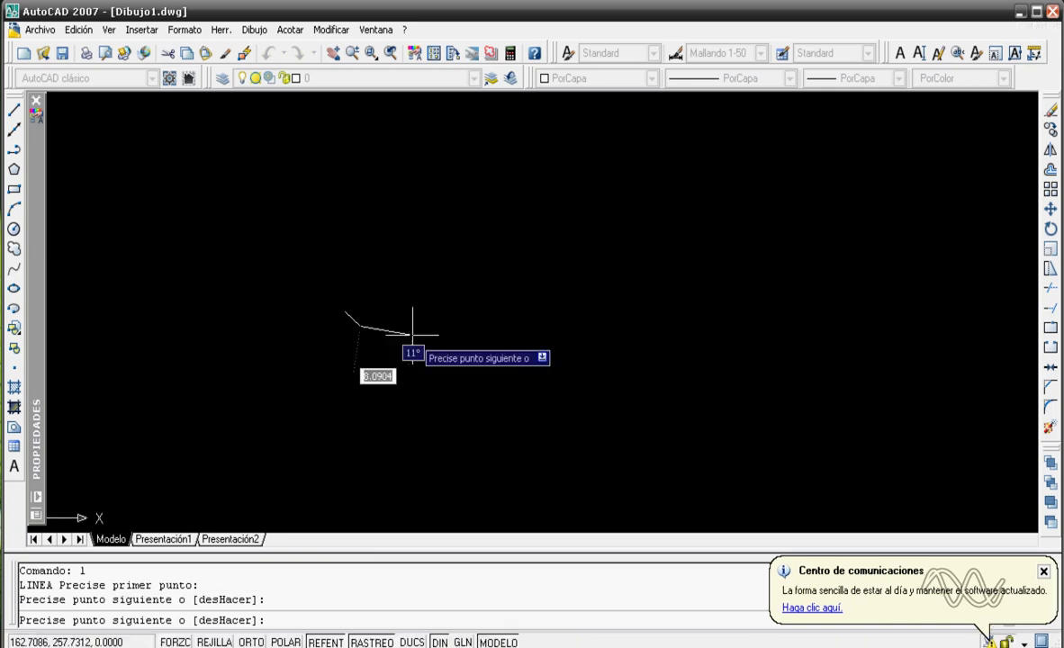
key(Escape)
- Draw two adjoining rectangles on a common baseline, the second one shorter
text(rec)
key(Return)
click(320, 316)
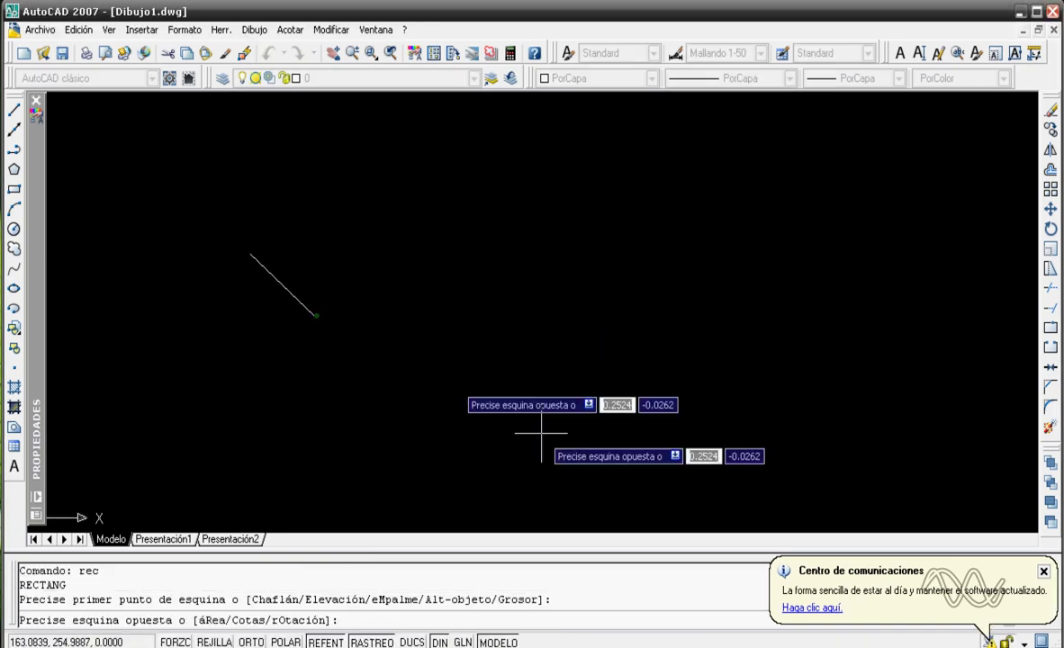
click(553, 449)
key(Return)
click(554, 449)
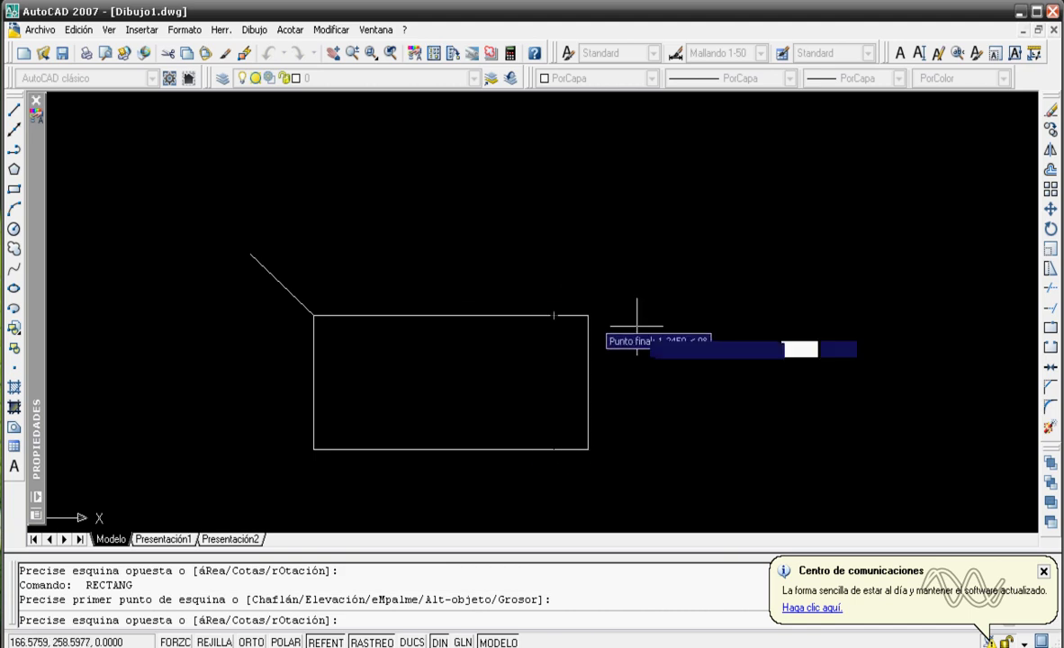
click(677, 348)
- Add third and fourth adjoining rectangles, then reposition the view
key(Return)
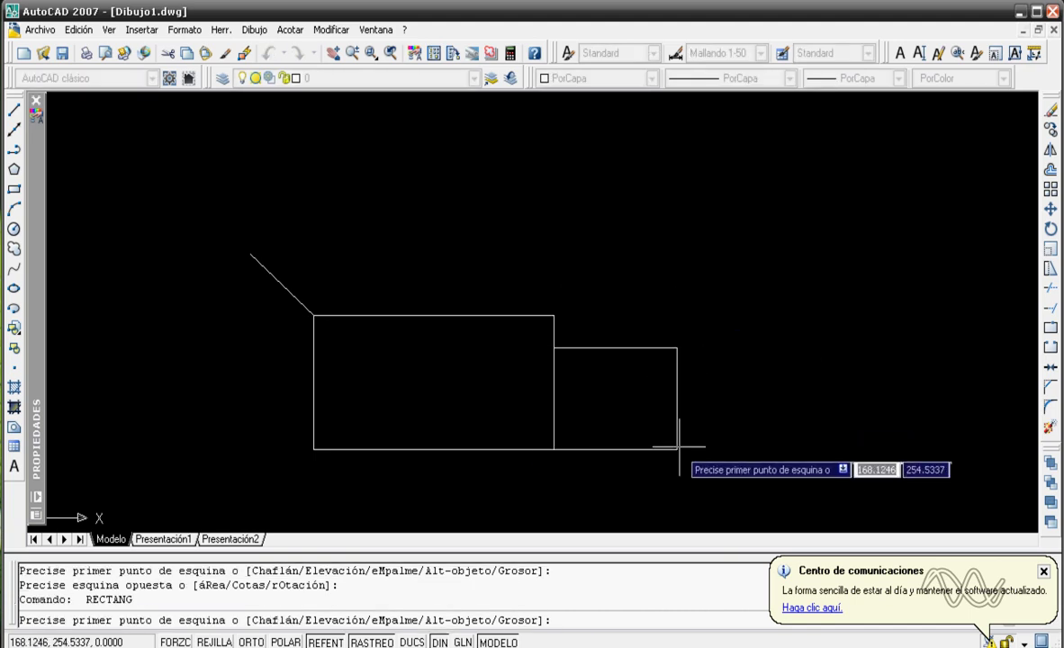
click(680, 448)
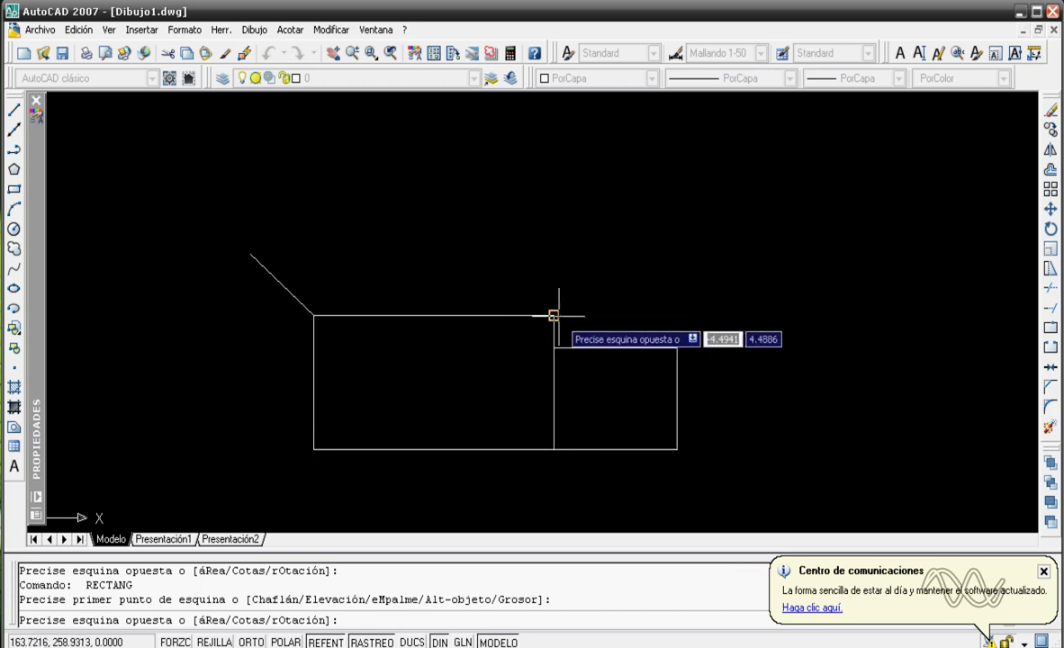
click(840, 315)
middle_drag(905, 326, 876, 328)
key(Return)
click(809, 451)
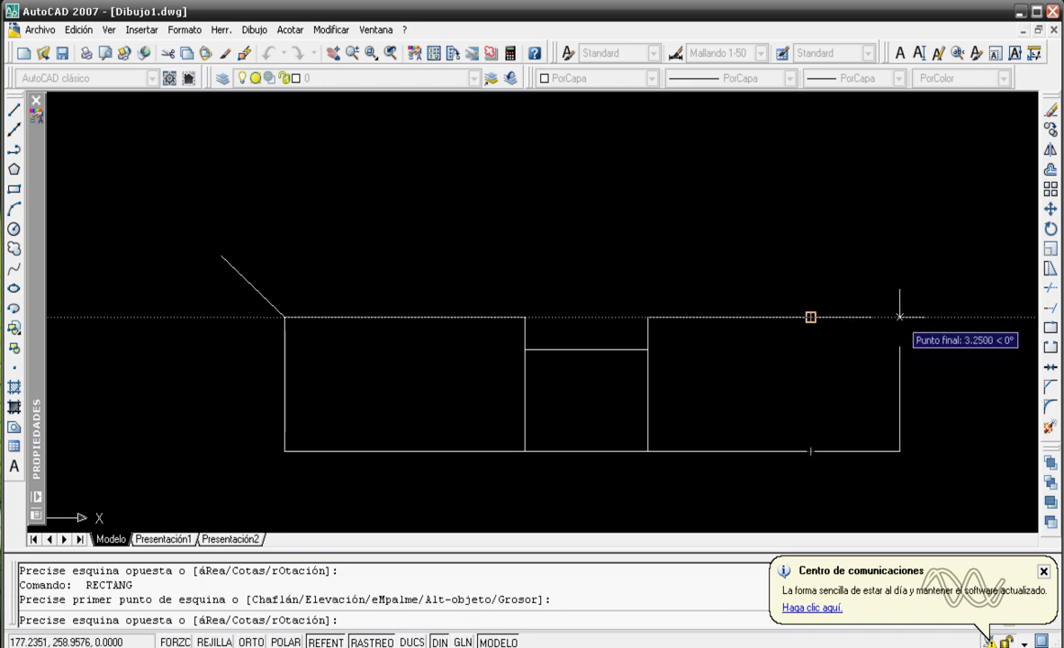
click(940, 317)
key(Escape)
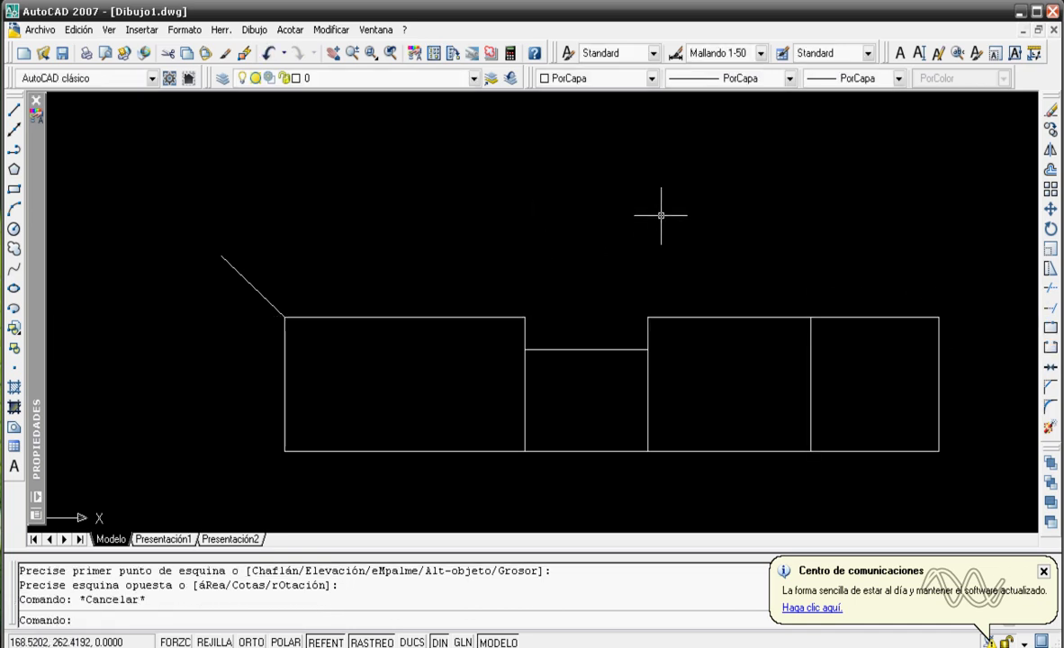
scroll(700, 241, down, 2)
middle_drag(834, 230, 640, 338)
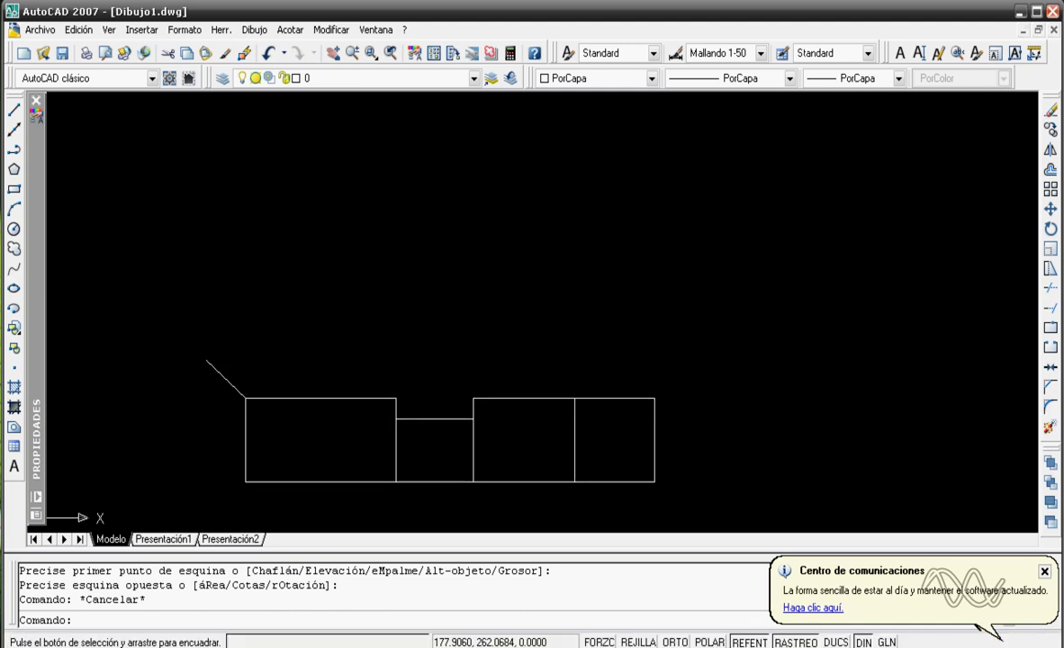
- Show the floating Acotar toolbar and confirm Mallando 1-50 is the current dimension style
right_click(1045, 86)
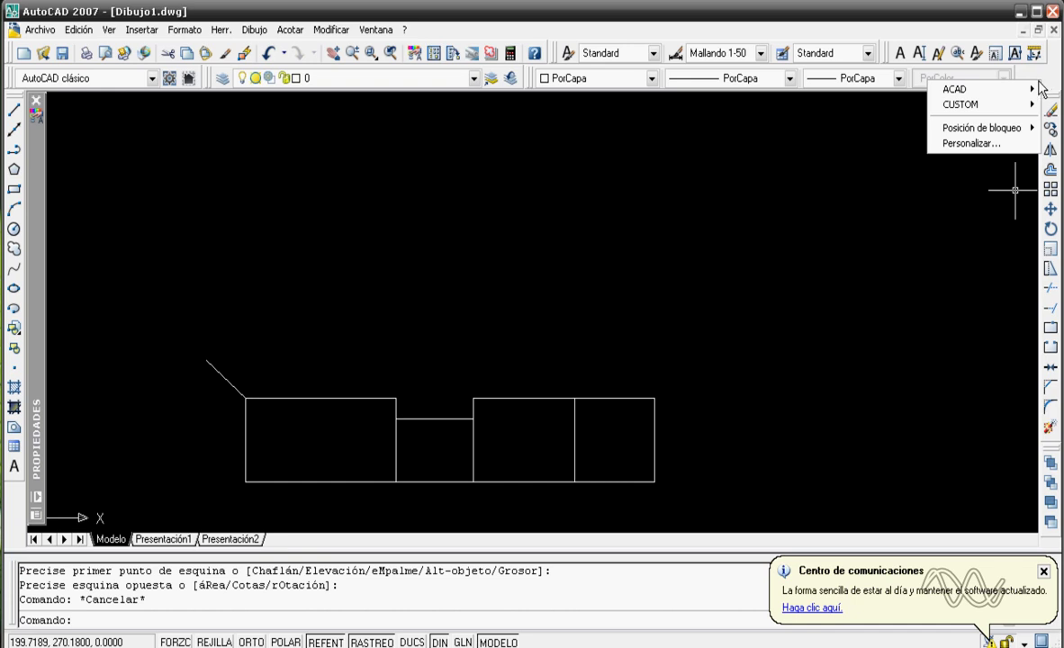
mouse_move(981, 89)
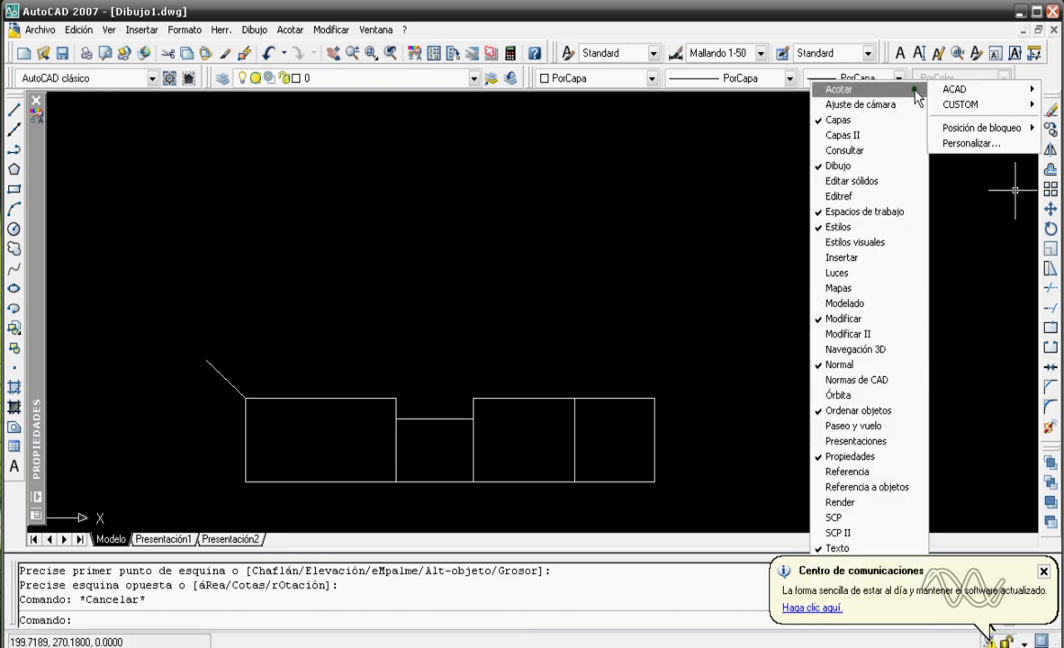
click(918, 97)
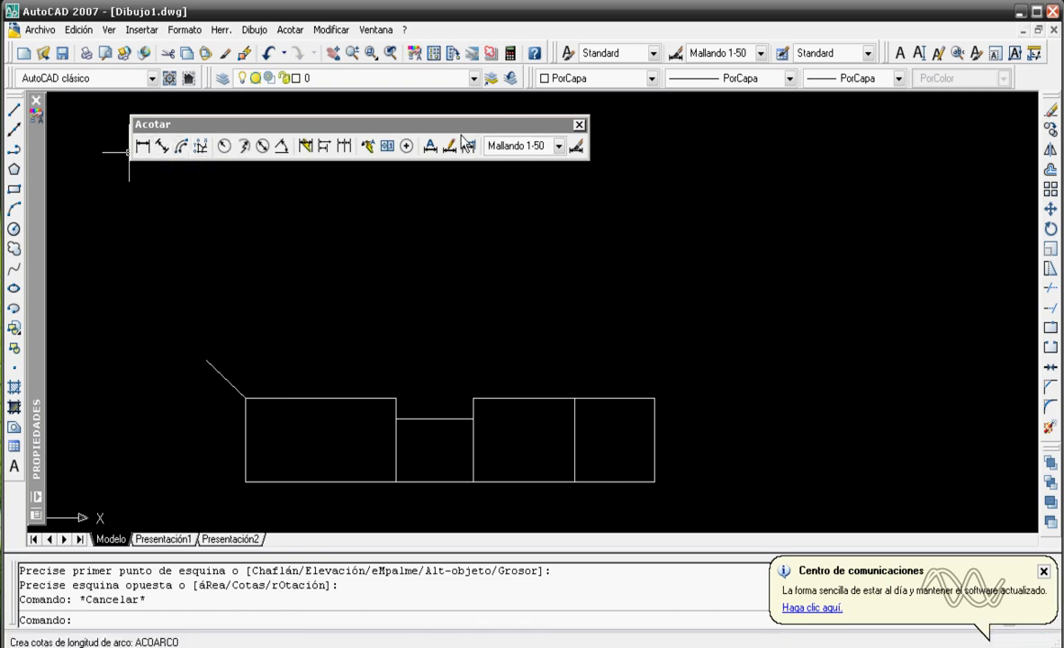
click(558, 148)
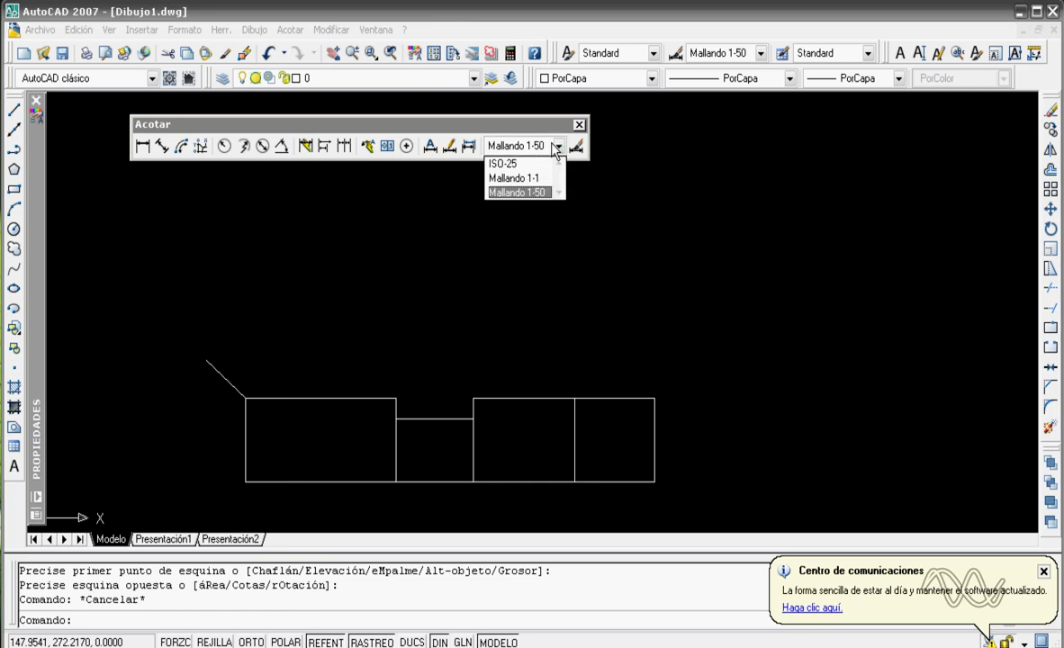
click(560, 148)
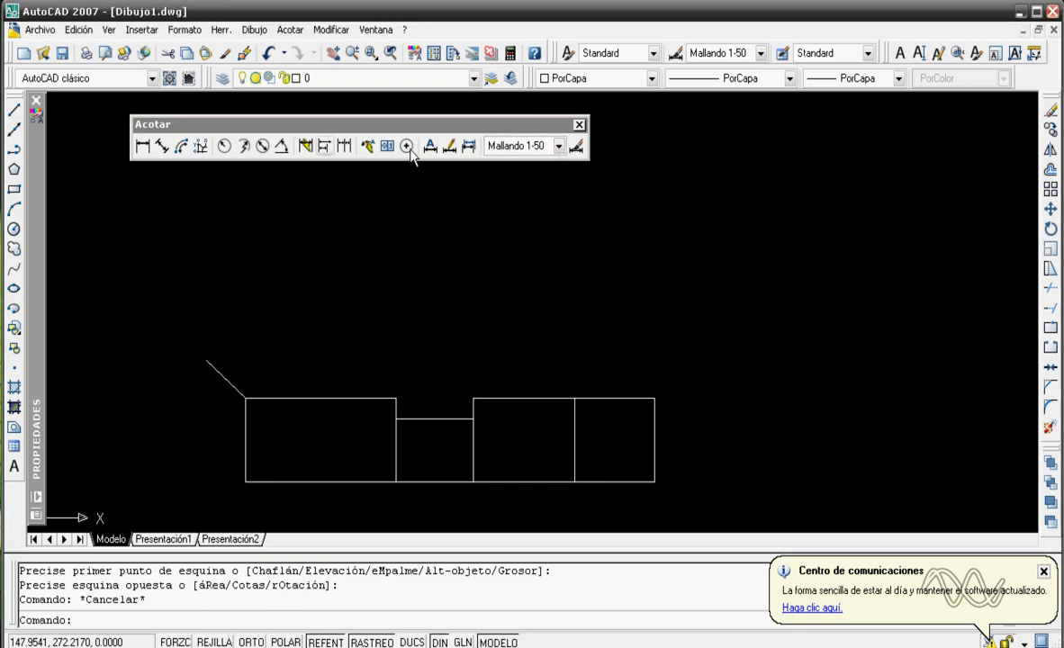
- Place a 4,68 linear dimension above the rightmost box, then delete it
click(141, 148)
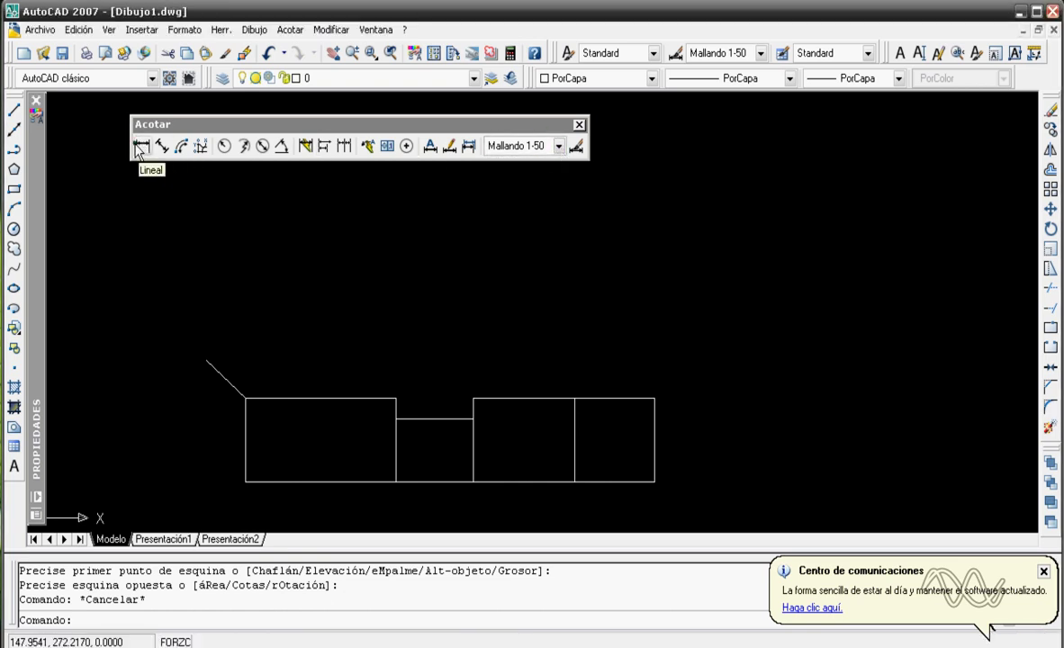
click(142, 148)
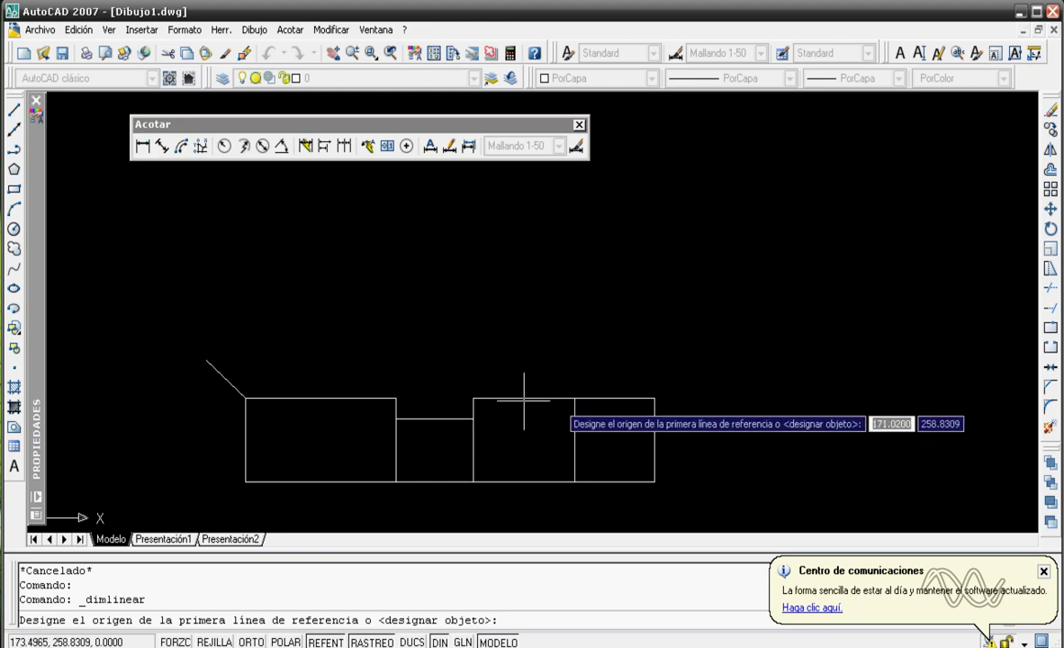
click(654, 398)
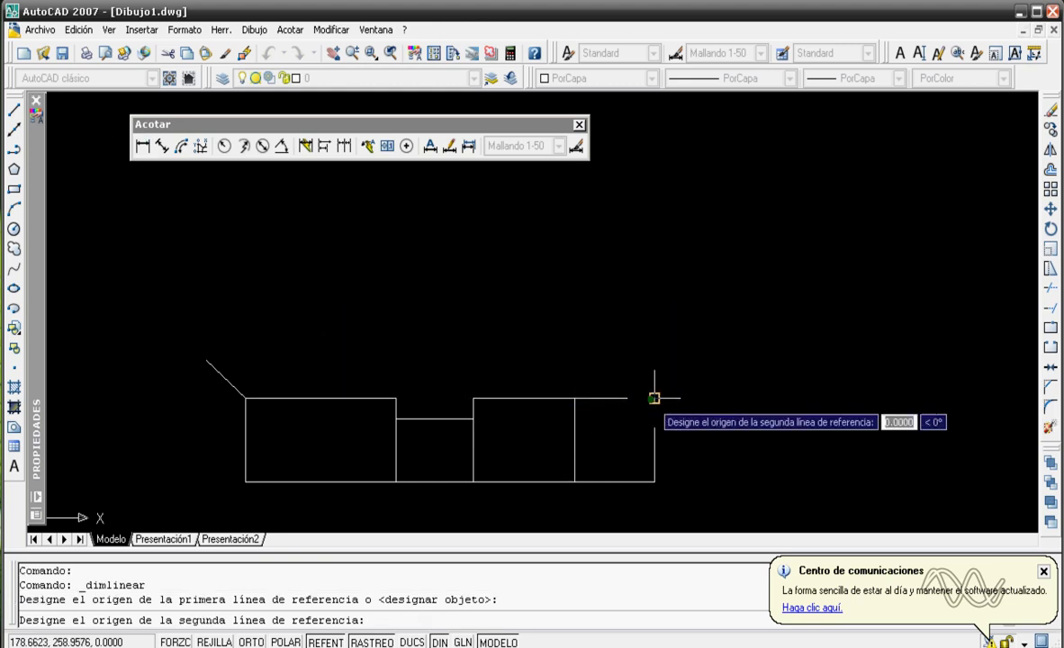
click(575, 398)
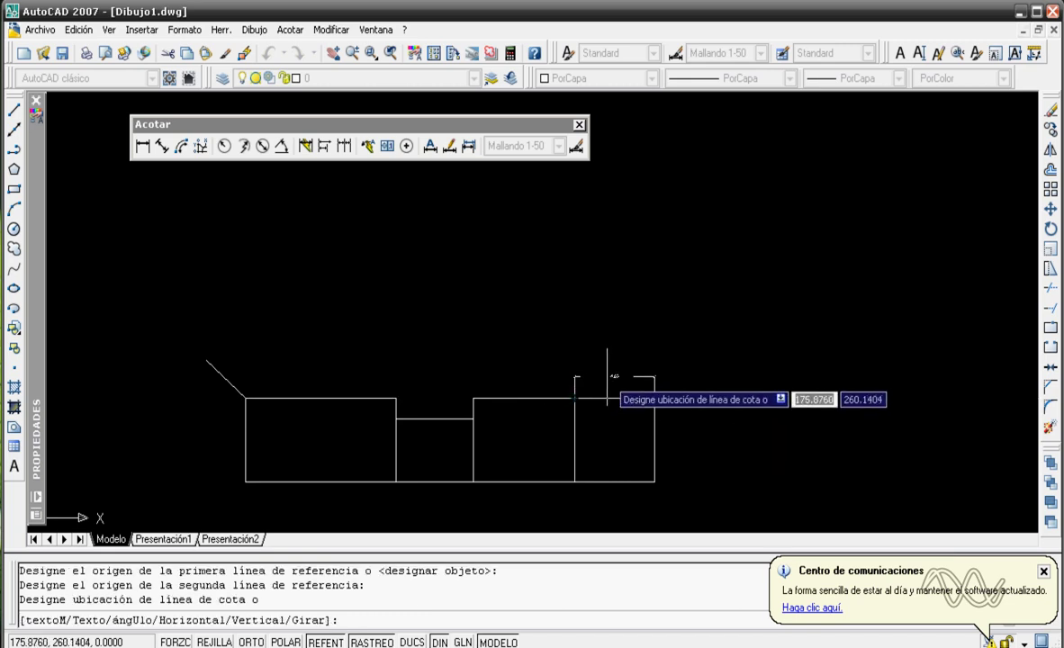
scroll(610, 376, up, 5)
click(598, 389)
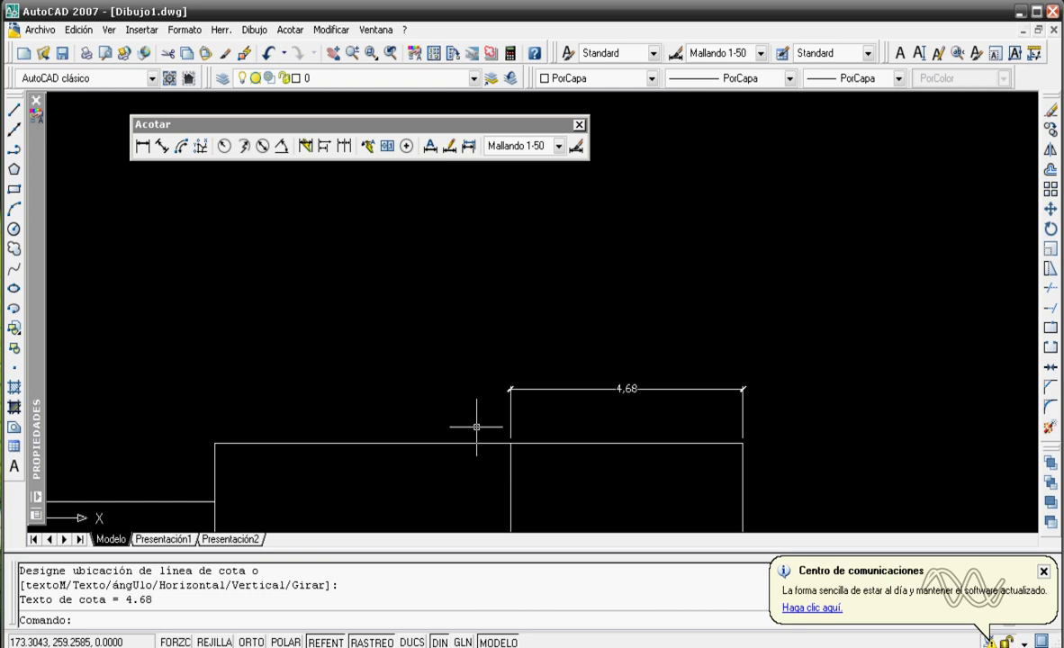
click(642, 377)
click(609, 400)
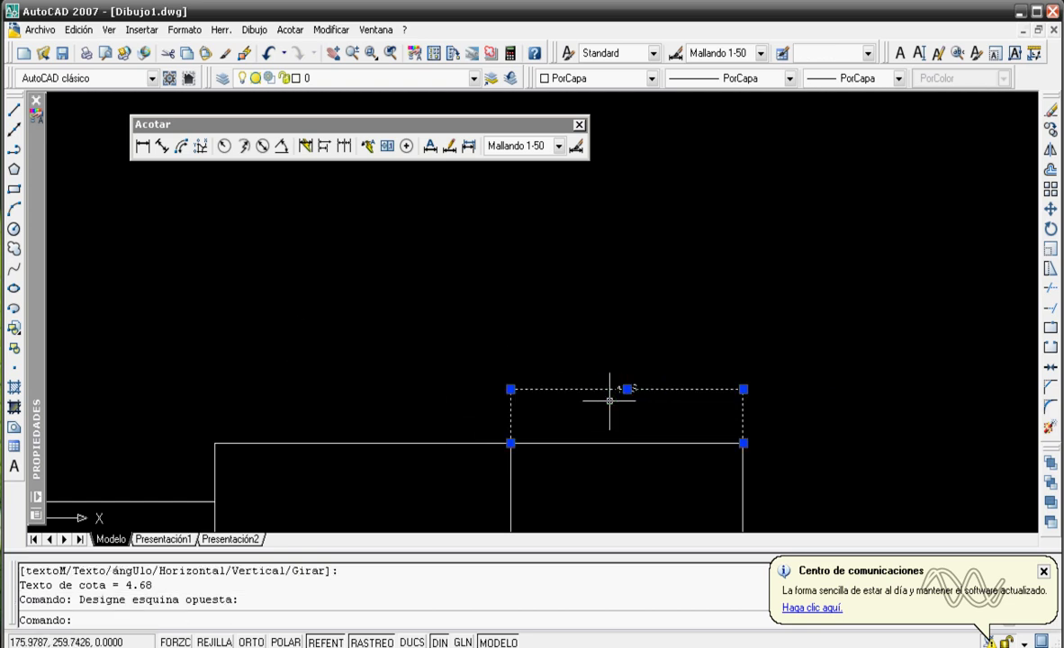
key(Delete)
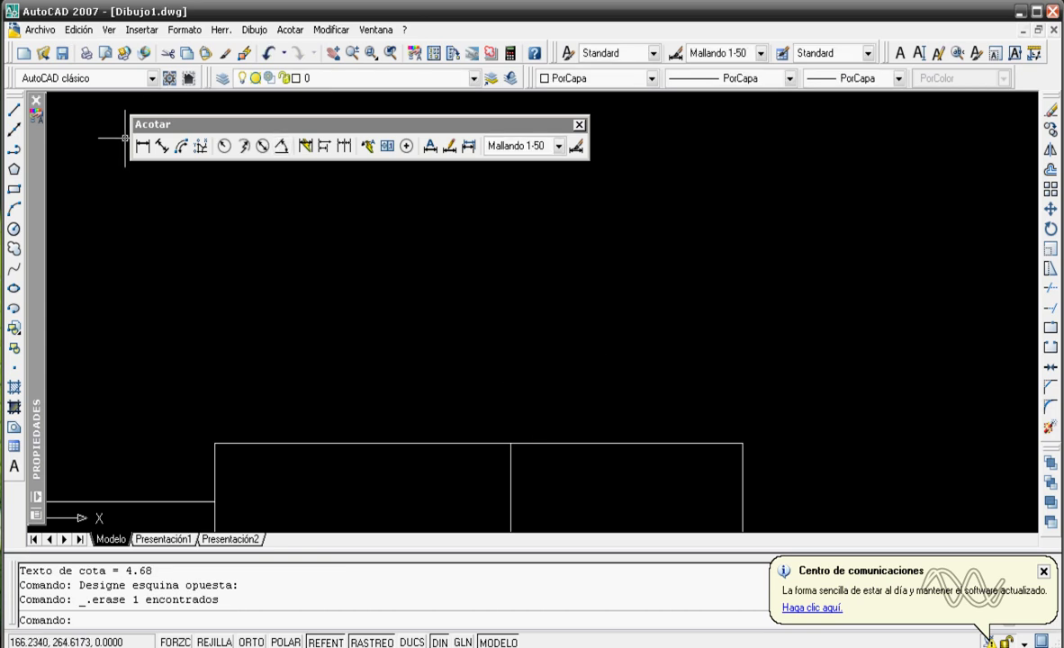
- Redo the 4,68 linear dimension and add the 5,95 dimension in line beside it
click(141, 147)
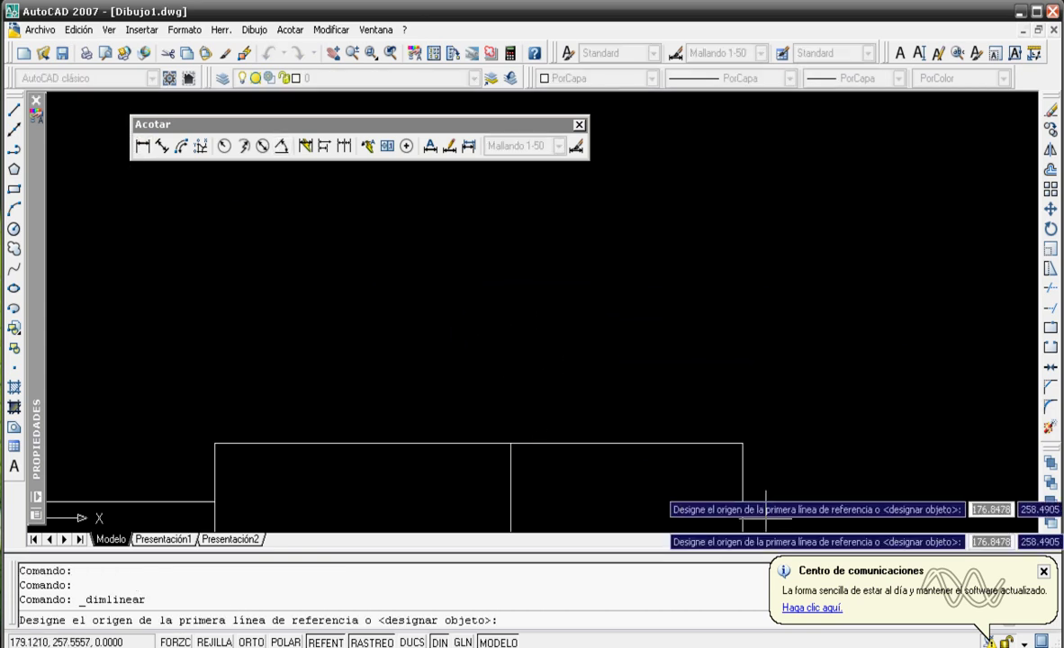
click(742, 444)
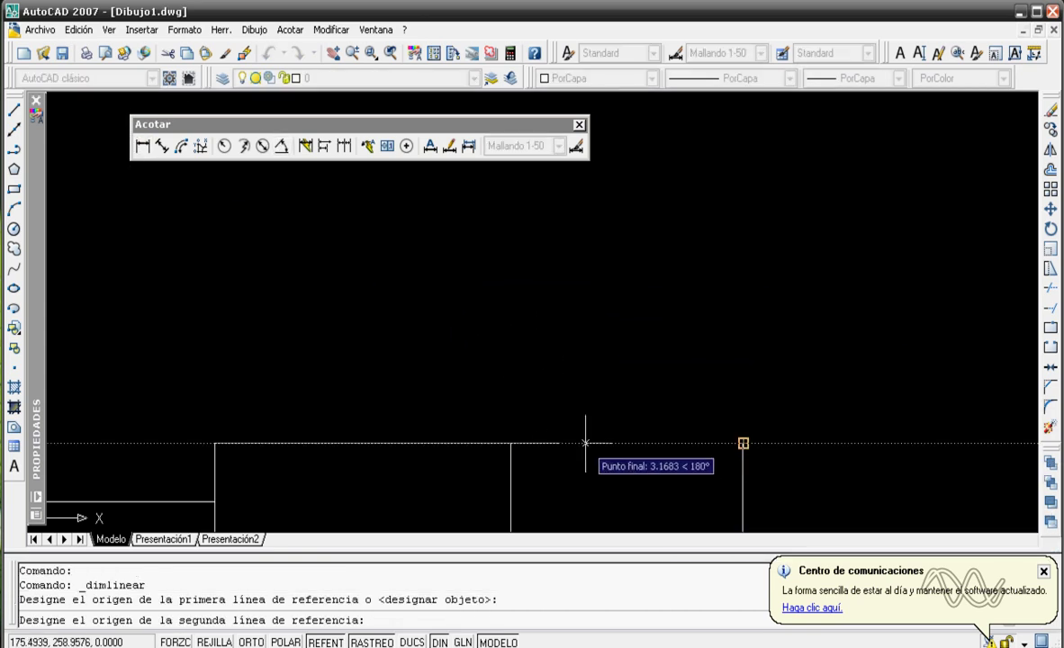
click(511, 444)
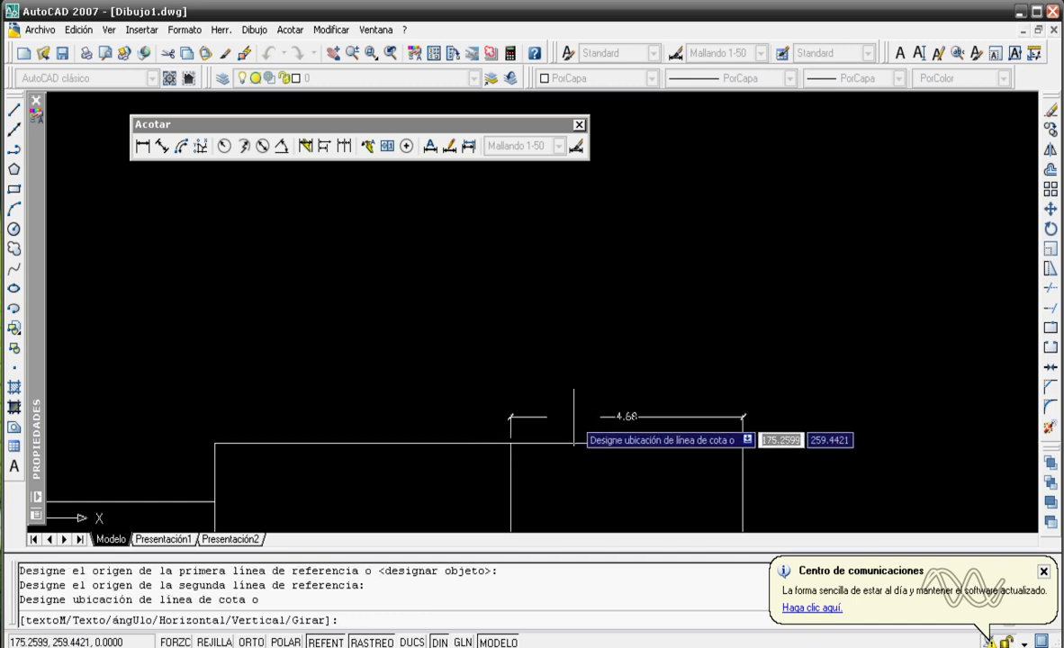
click(576, 407)
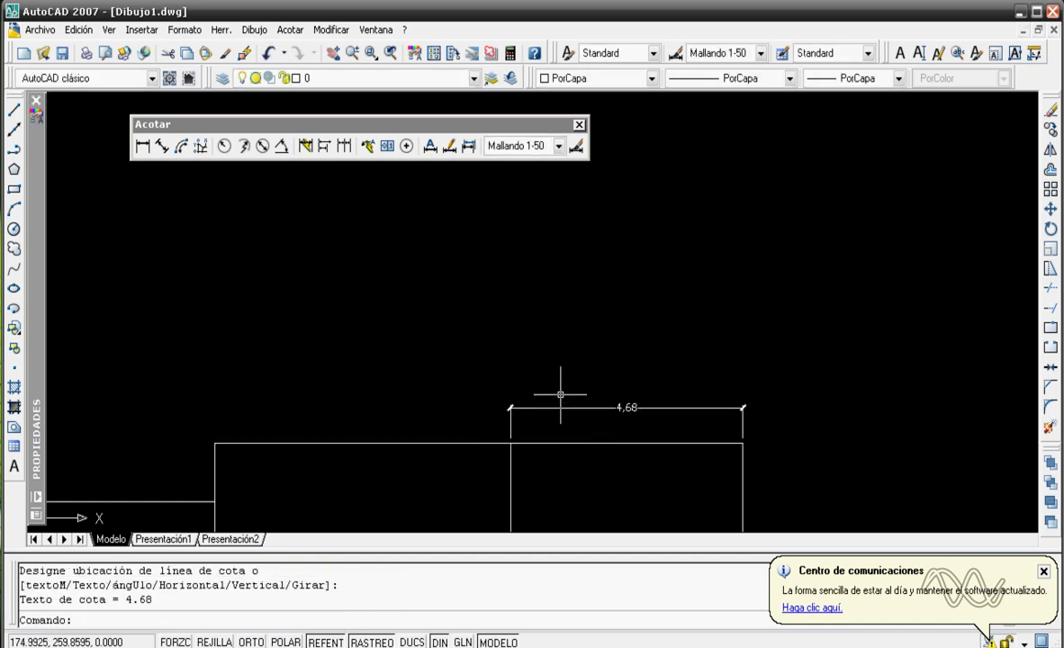
key(Return)
click(511, 444)
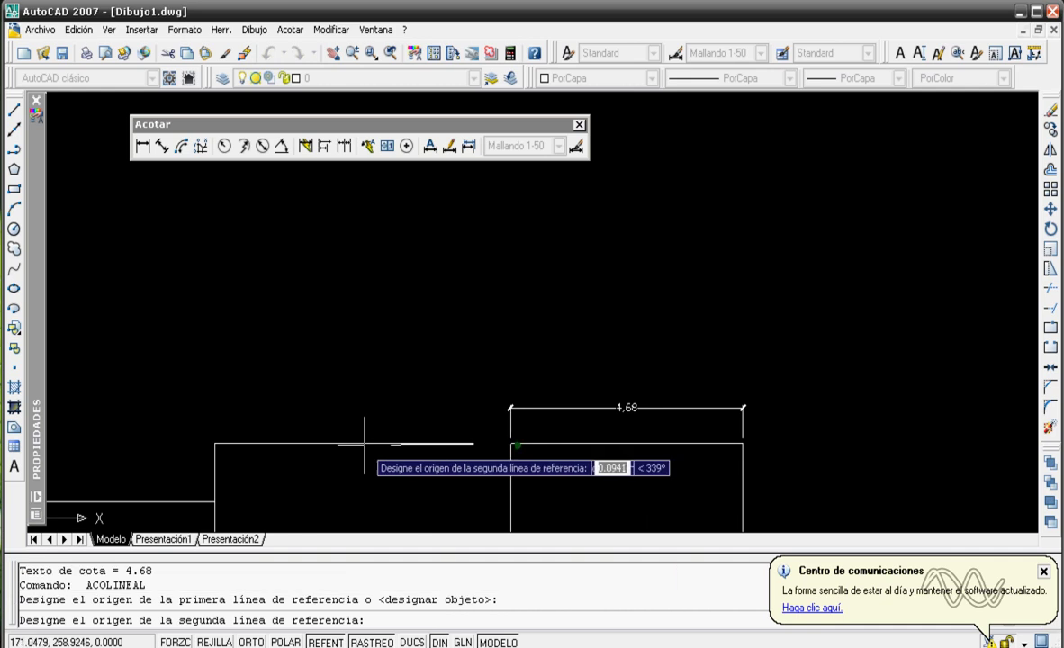
click(215, 443)
scroll(459, 420, up, 7)
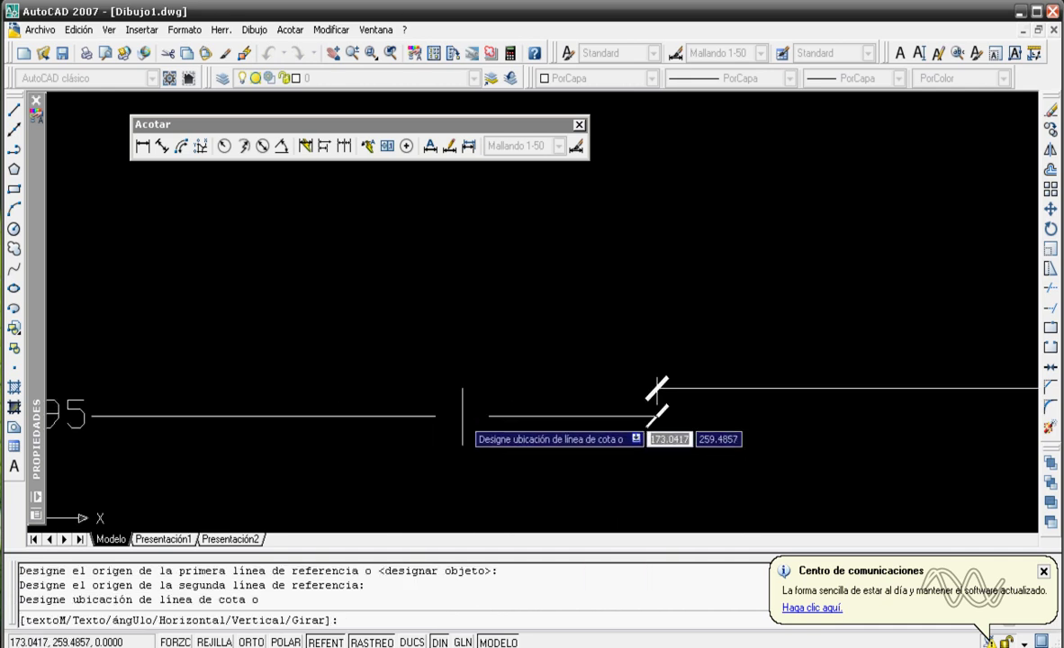
scroll(810, 410, down, 5)
click(828, 399)
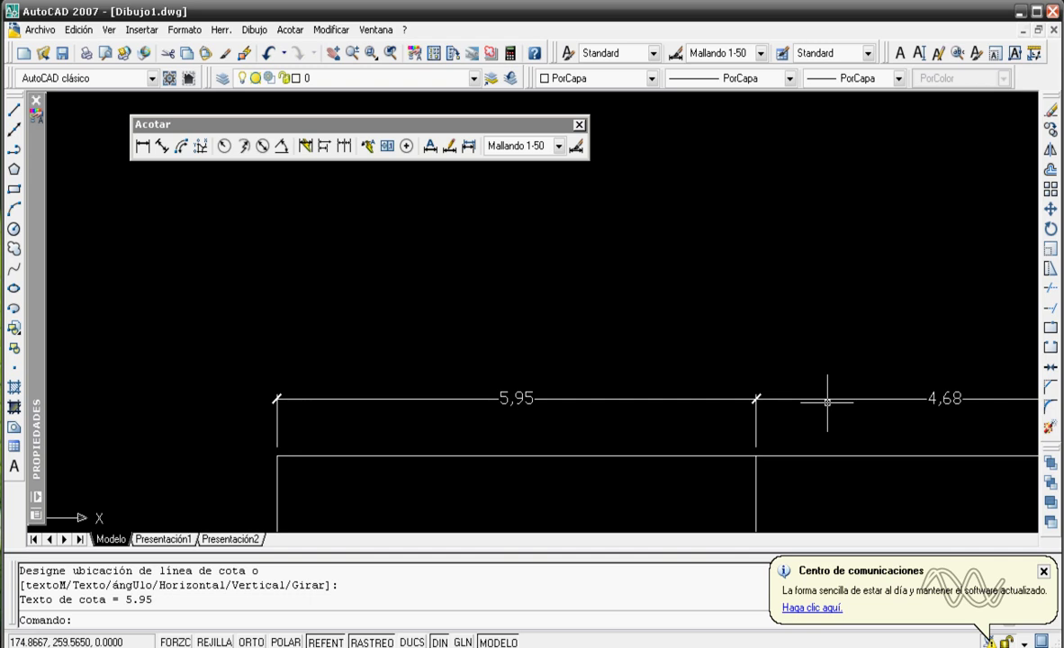
- Continue the dimension row leftwards with 8,79 and 4,49 continued dimensions
click(345, 153)
scroll(202, 297, down, 4)
middle_drag(124, 356, 342, 381)
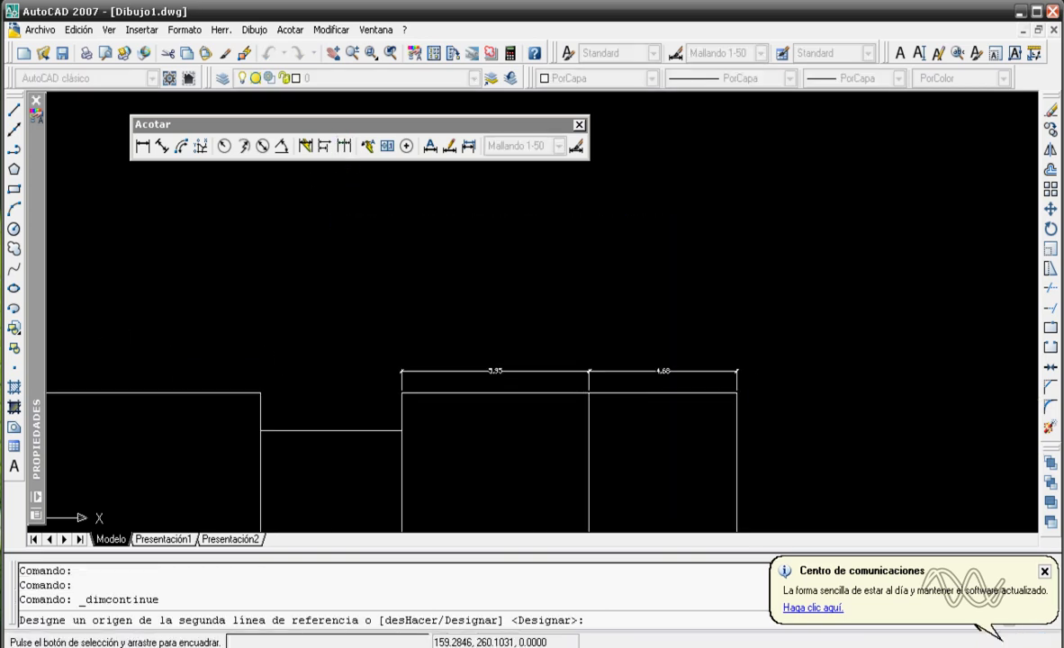
middle_drag(304, 191, 309, 361)
scroll(345, 285, down, 2)
scroll(292, 365, up, 6)
scroll(416, 351, down, 3)
click(664, 332)
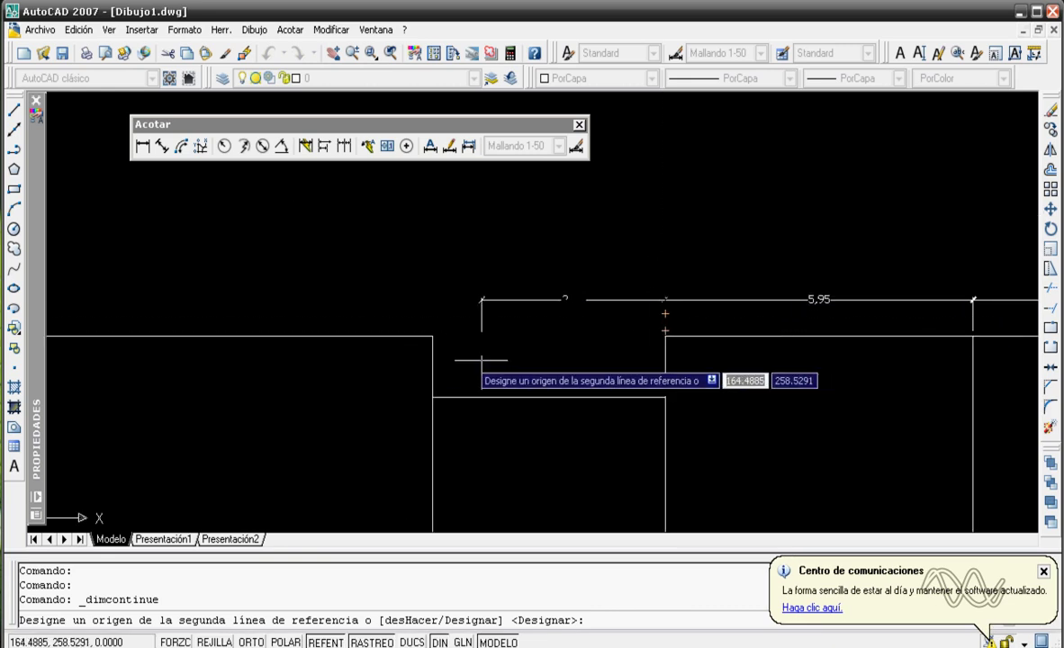
click(433, 335)
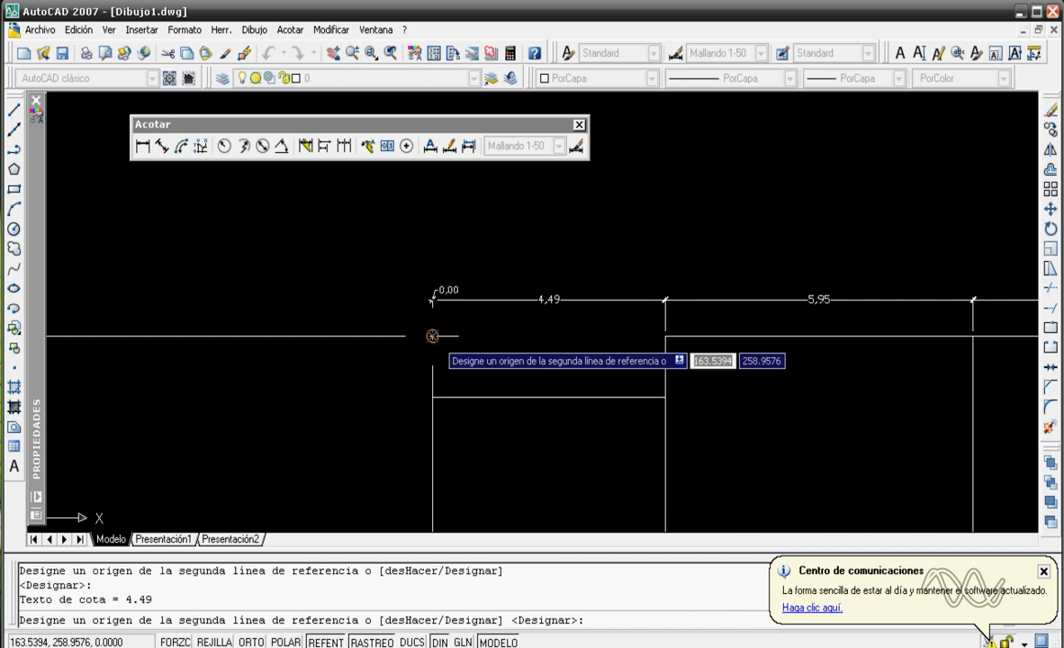
scroll(288, 347, down, 3)
scroll(265, 336, up, 2)
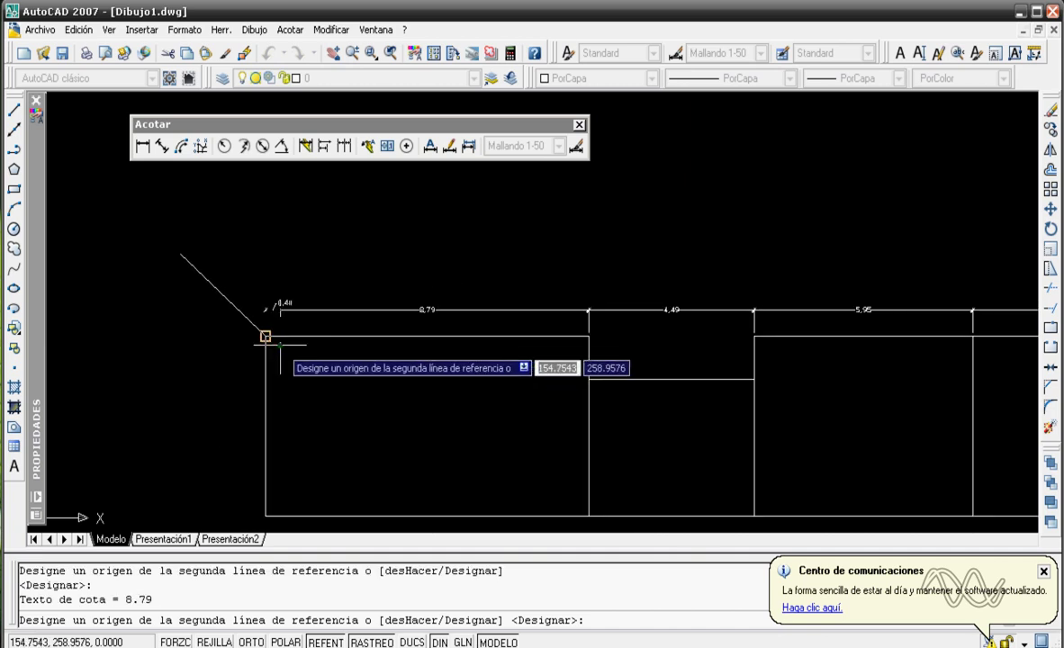
key(Escape)
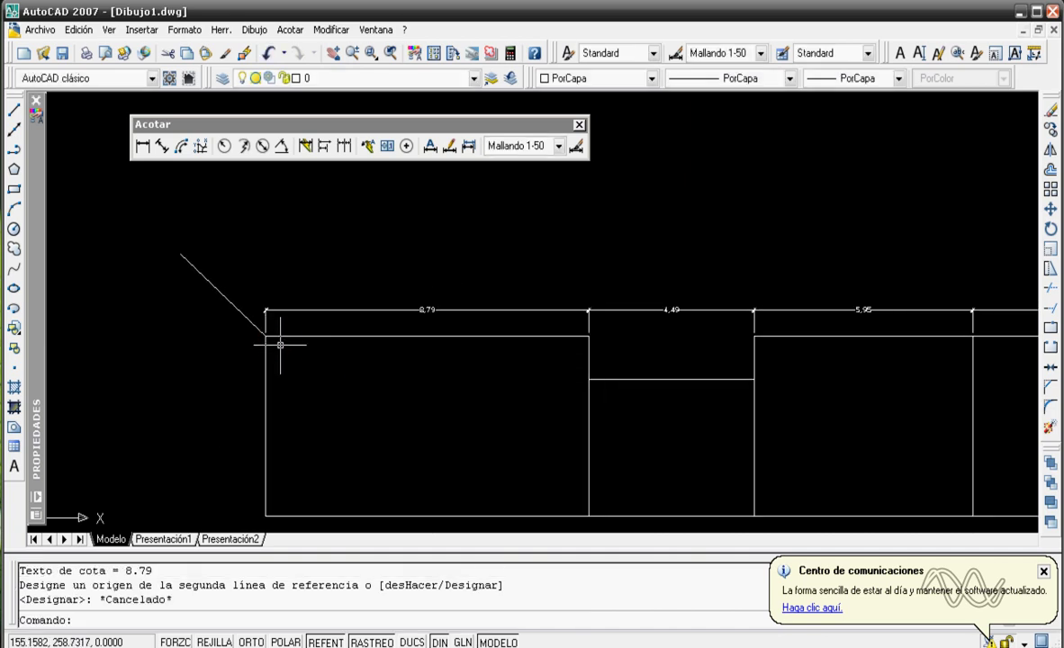
- Add an overall 23,91 linear dimension above the row, spanning all four boxes
click(148, 150)
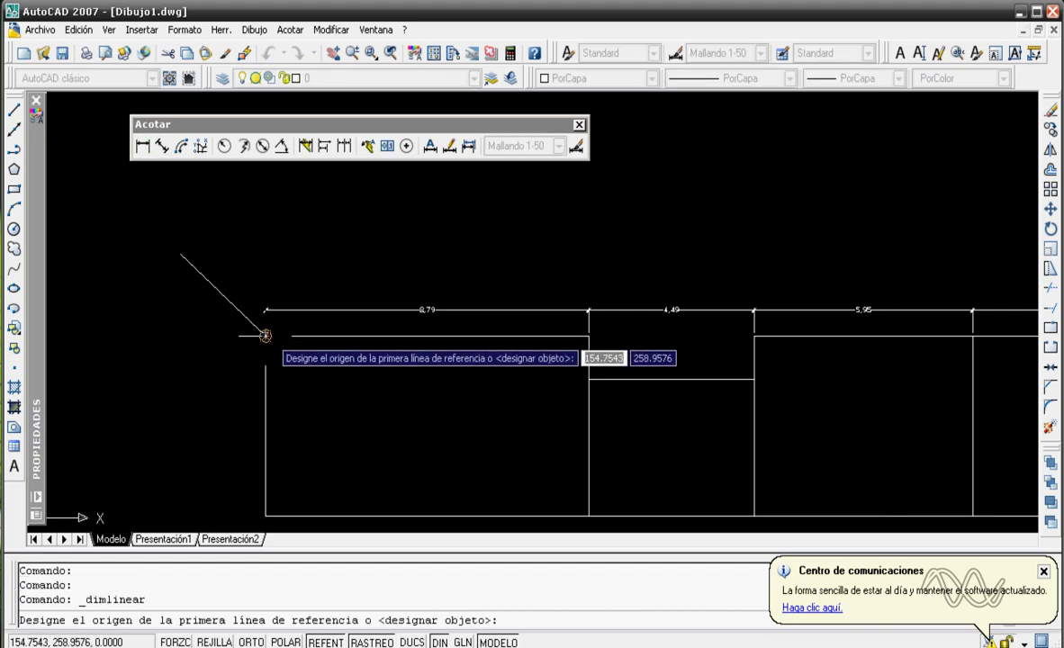
click(265, 336)
scroll(410, 335, down, 2)
scroll(952, 355, up, 3)
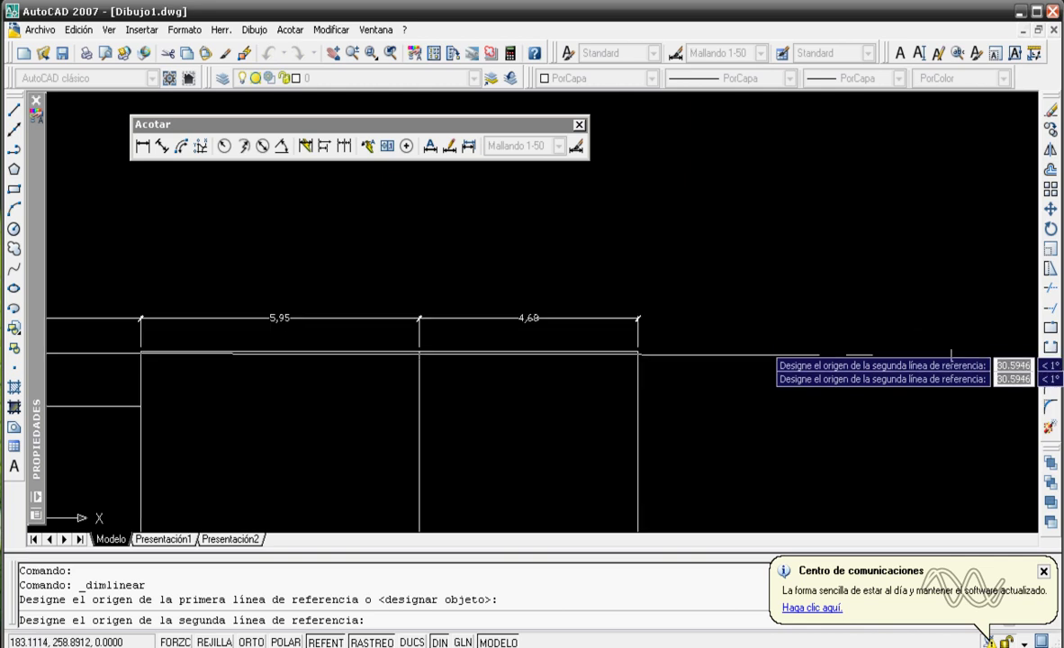
click(639, 352)
scroll(638, 352, down, 2)
scroll(419, 326, up, 2)
click(410, 318)
scroll(412, 319, down, 2)
scroll(413, 318, down, 3)
scroll(264, 308, up, 5)
middle_drag(260, 307, 470, 373)
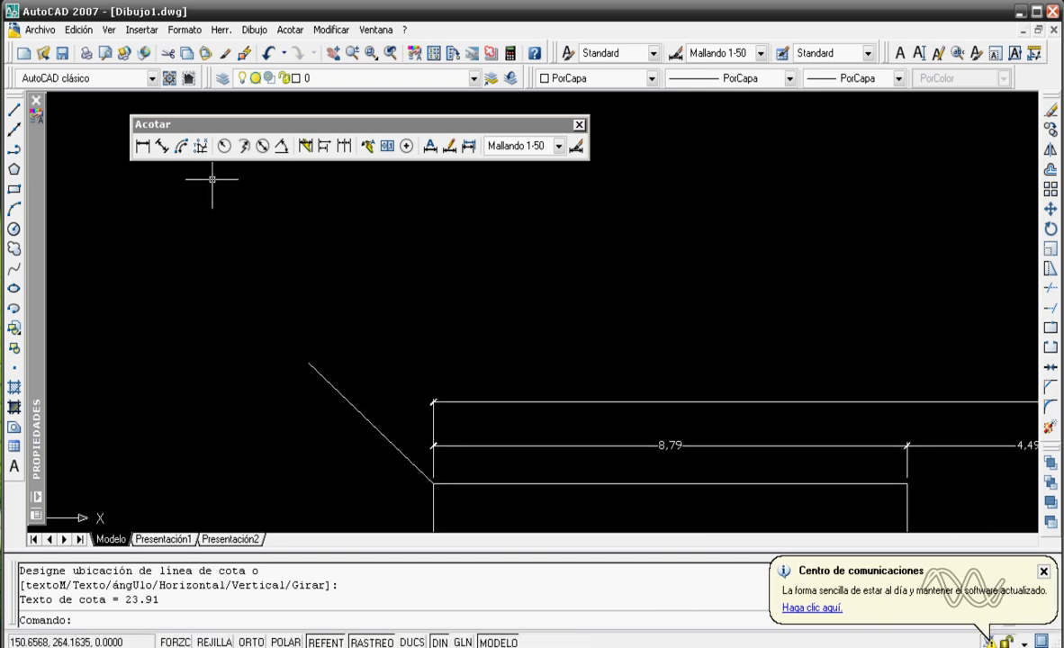
- Begin a linear dimension on the diamond's diagonal edge, then cancel it
click(147, 151)
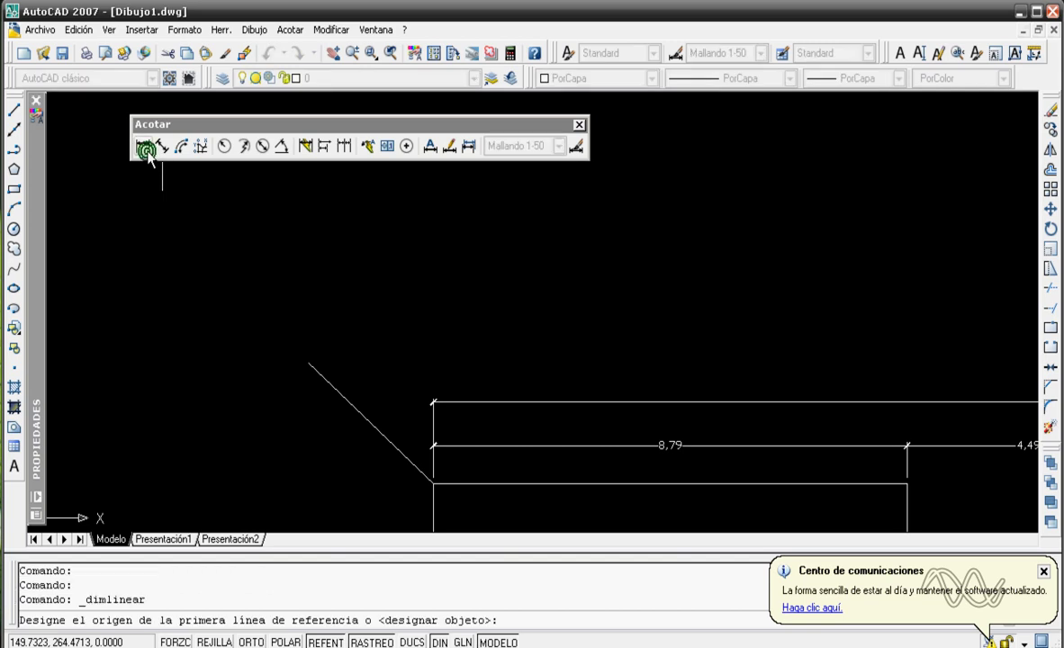
click(307, 361)
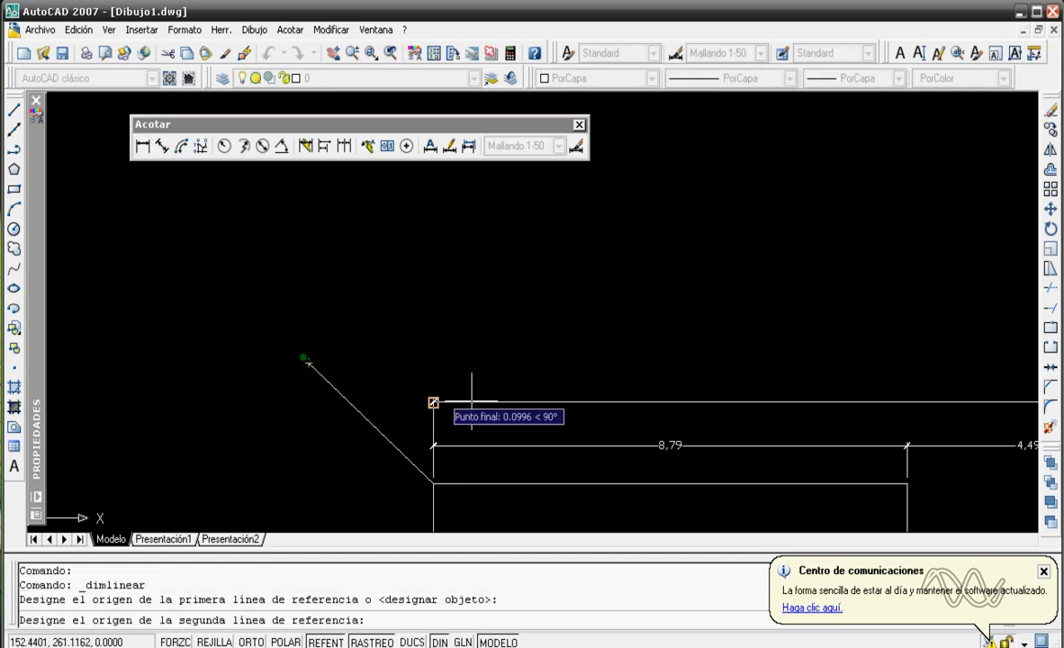
click(433, 484)
scroll(394, 324, up, 2)
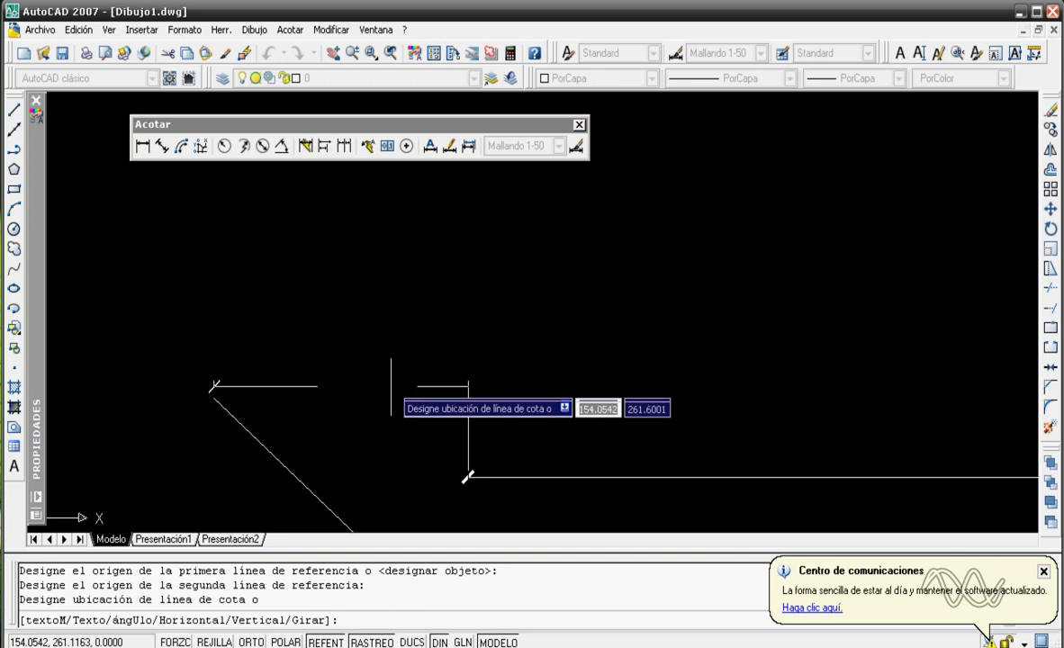
scroll(391, 277, down, 2)
scroll(487, 439, up, 3)
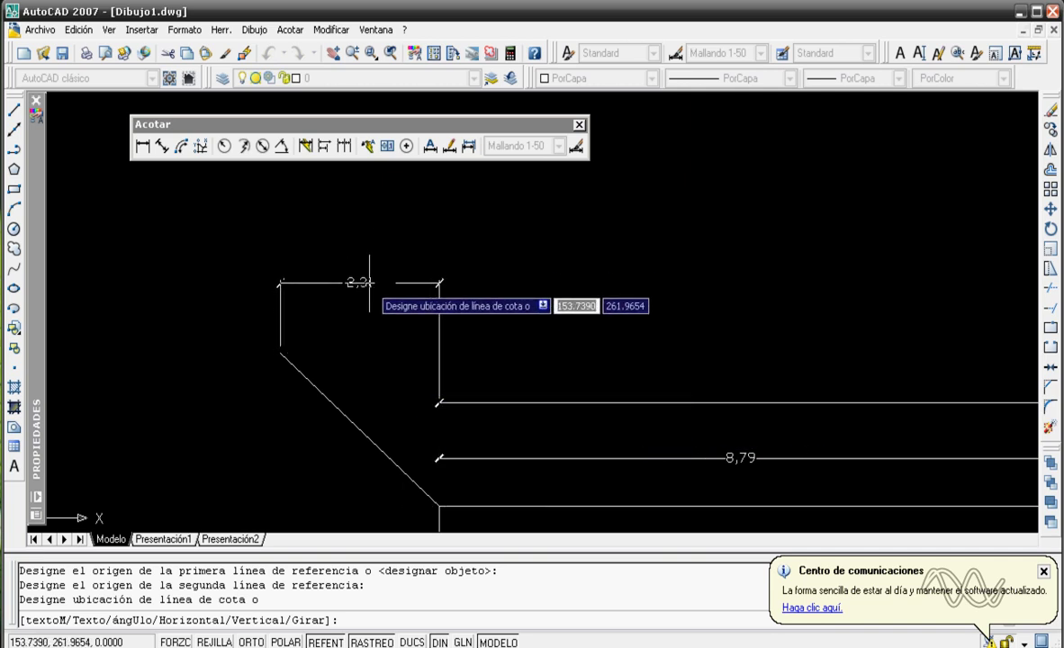
key(Escape)
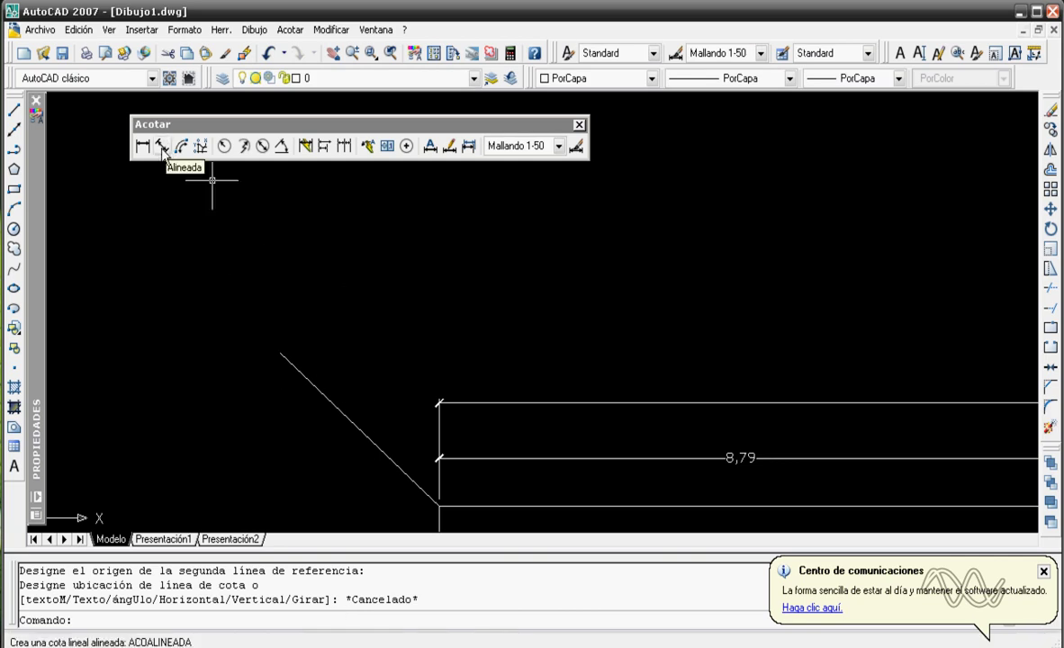
- Dimension the diamond's upper-right edge with a 3,10 aligned dimension
click(163, 149)
click(281, 353)
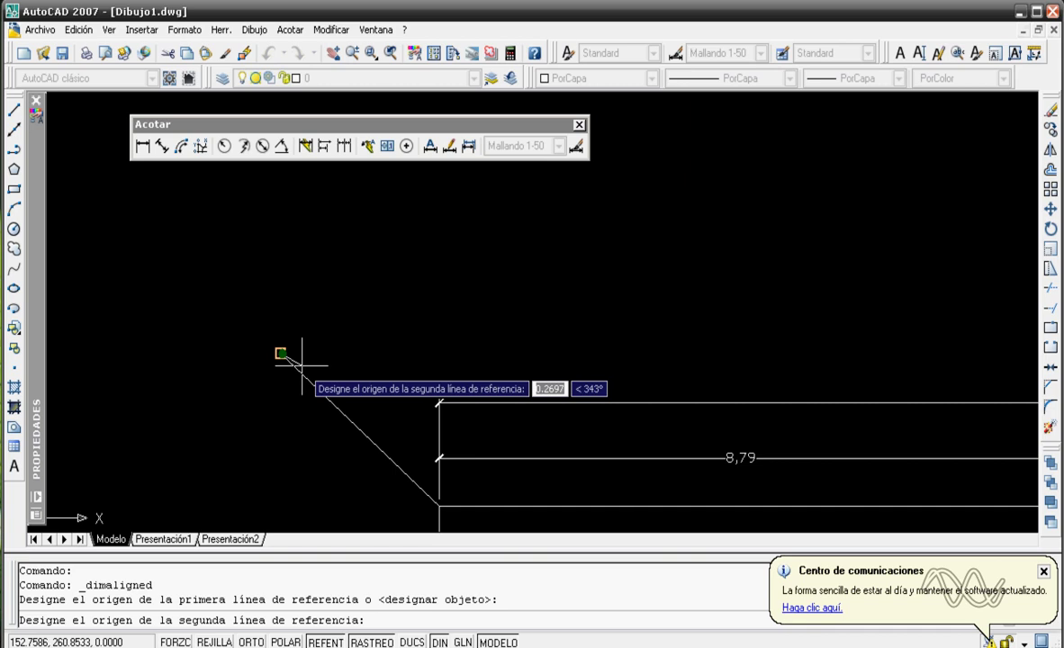
click(437, 506)
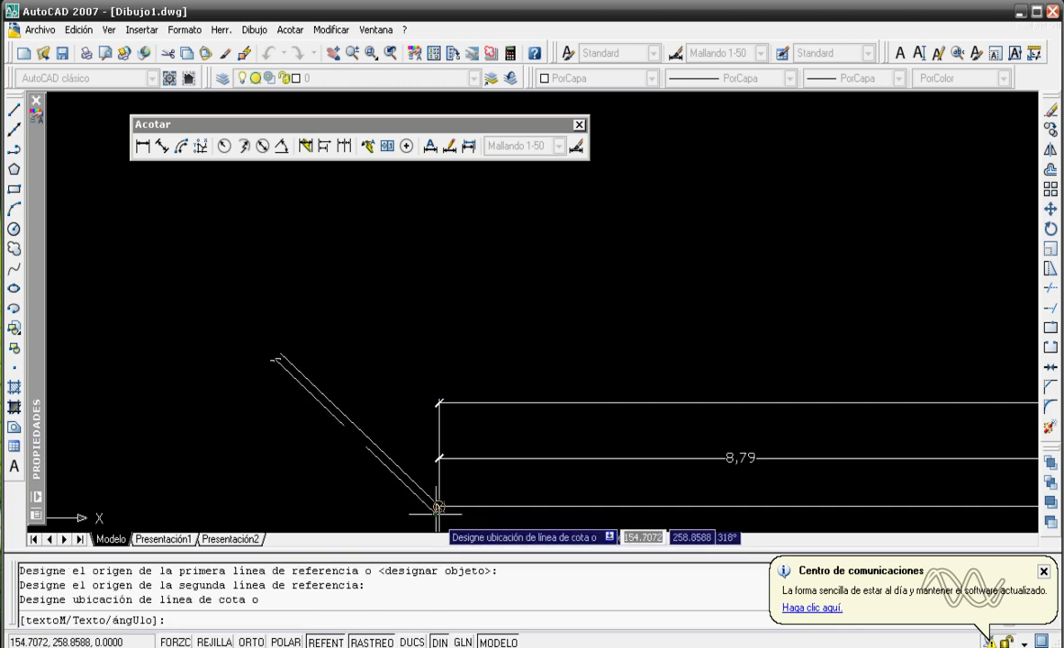
click(492, 342)
scroll(487, 339, up, 3)
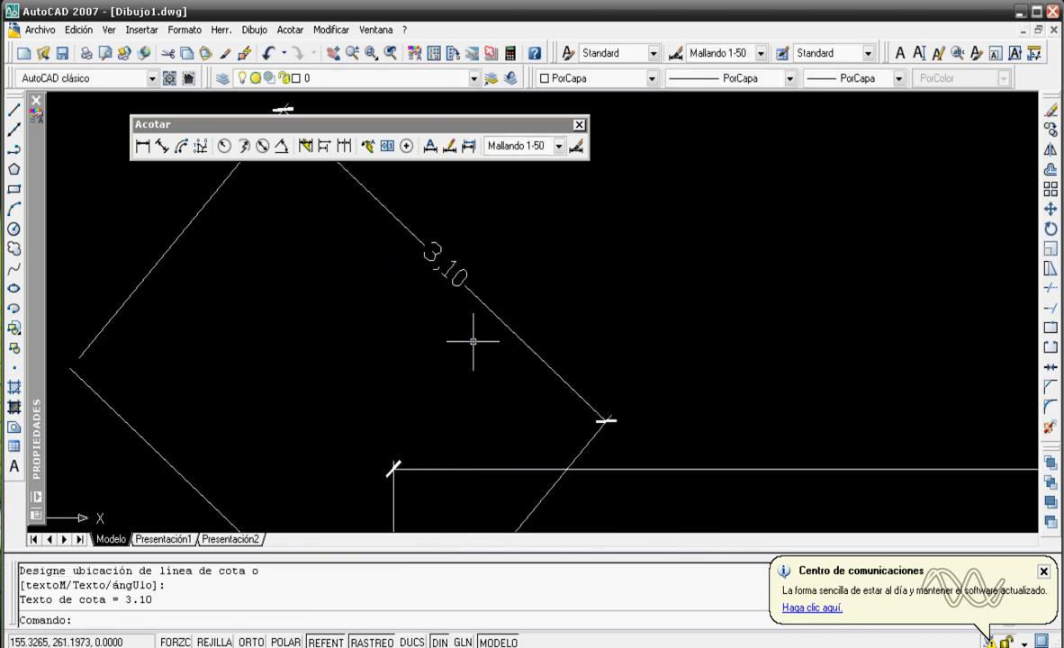
scroll(462, 324, down, 5)
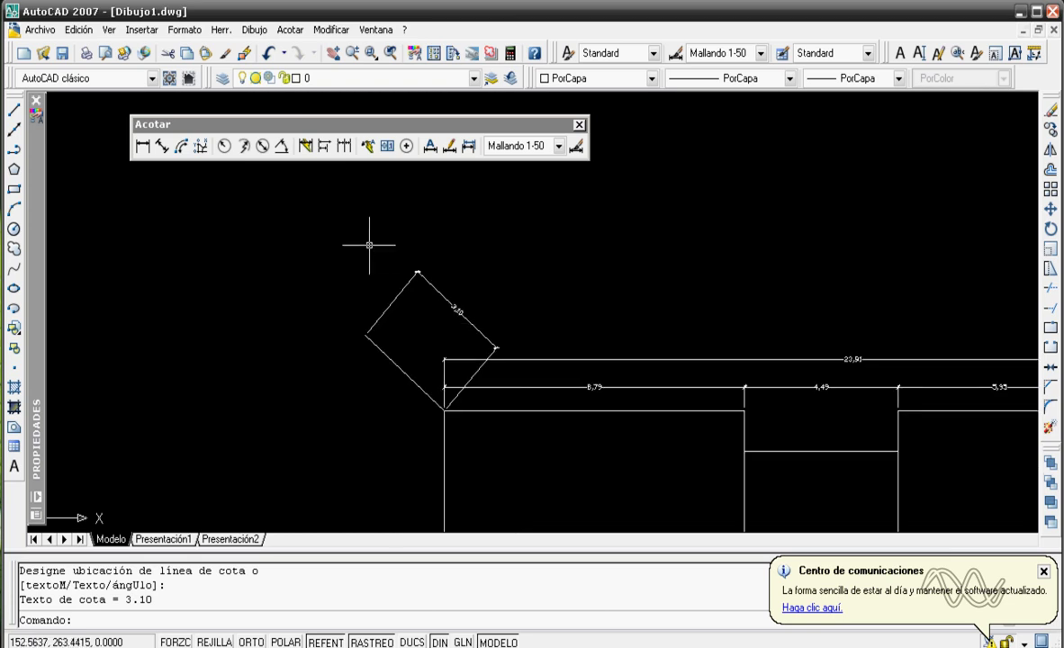
- Continue from the 23,91 dimension with a 2,31 dimension to the diamond's left corner
click(343, 146)
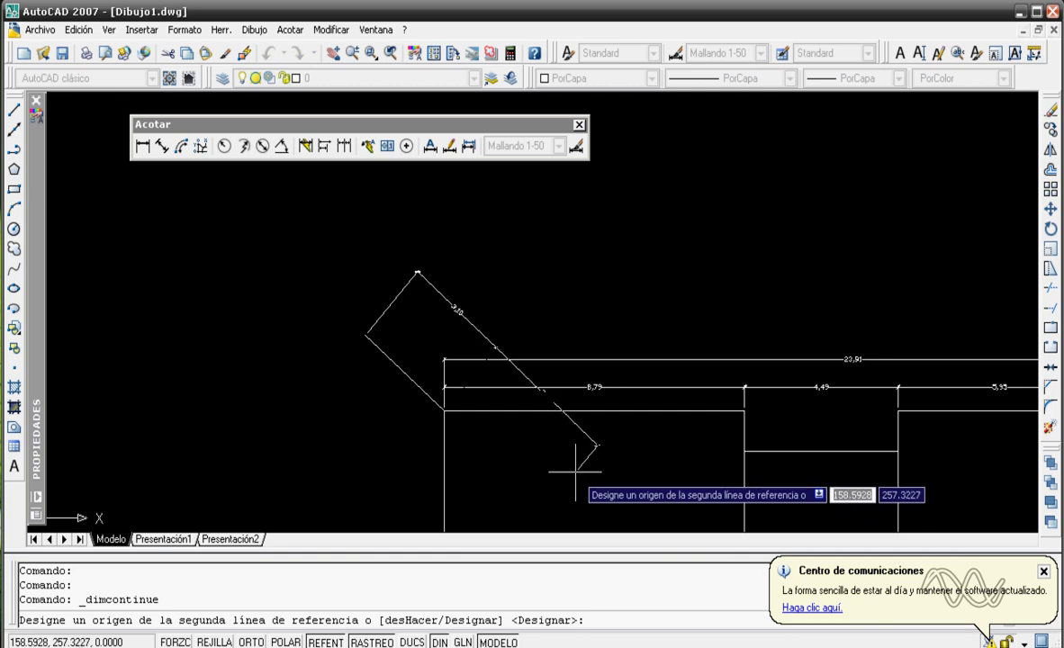
text(d)
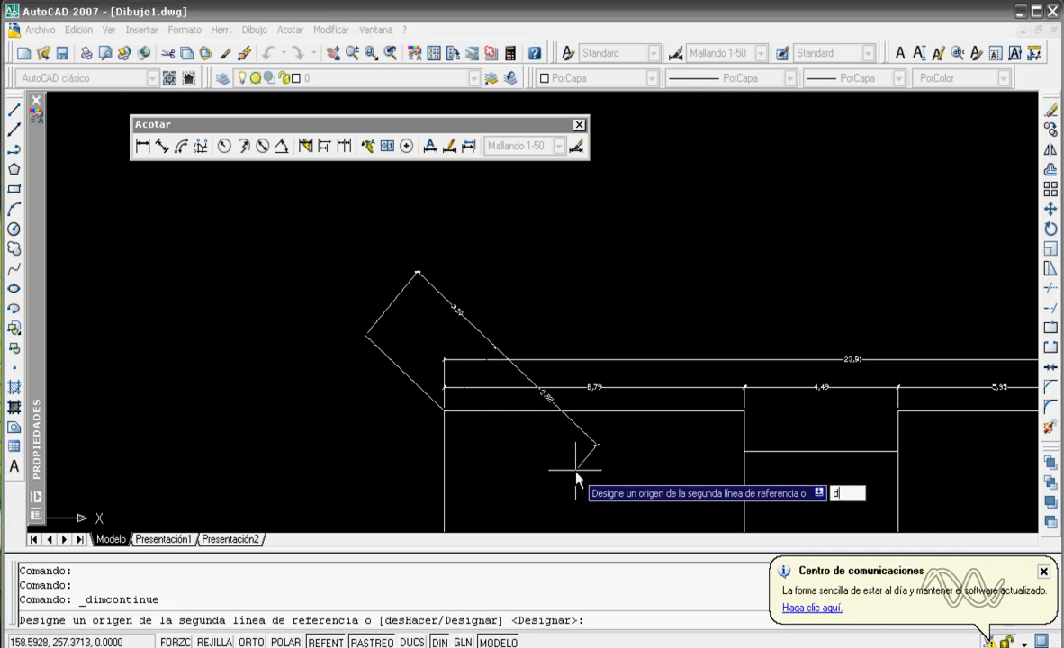
key(Return)
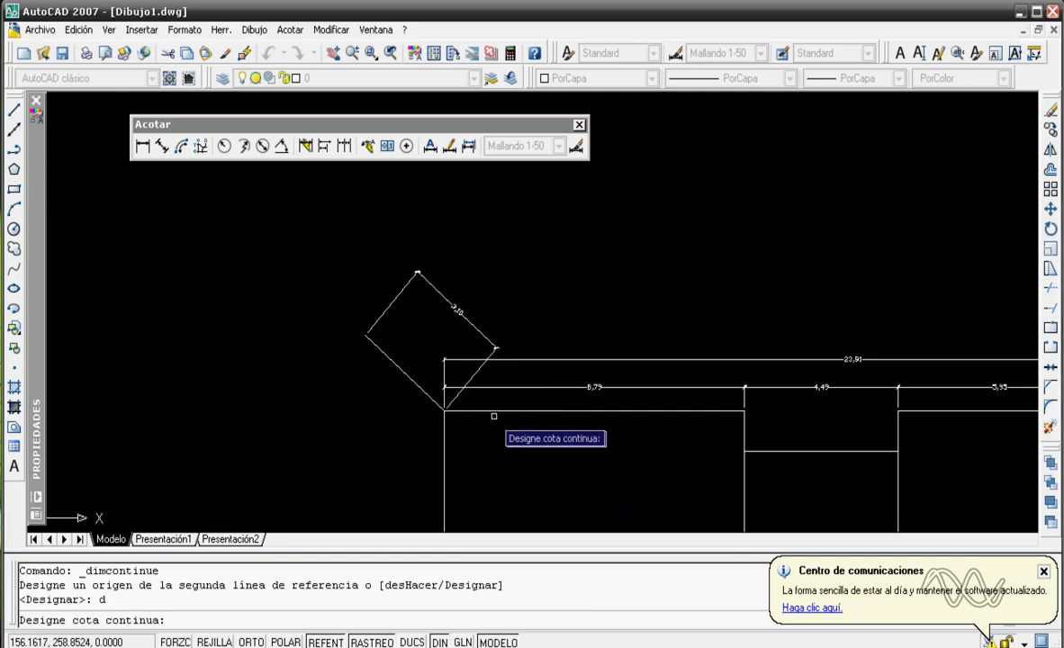
click(442, 379)
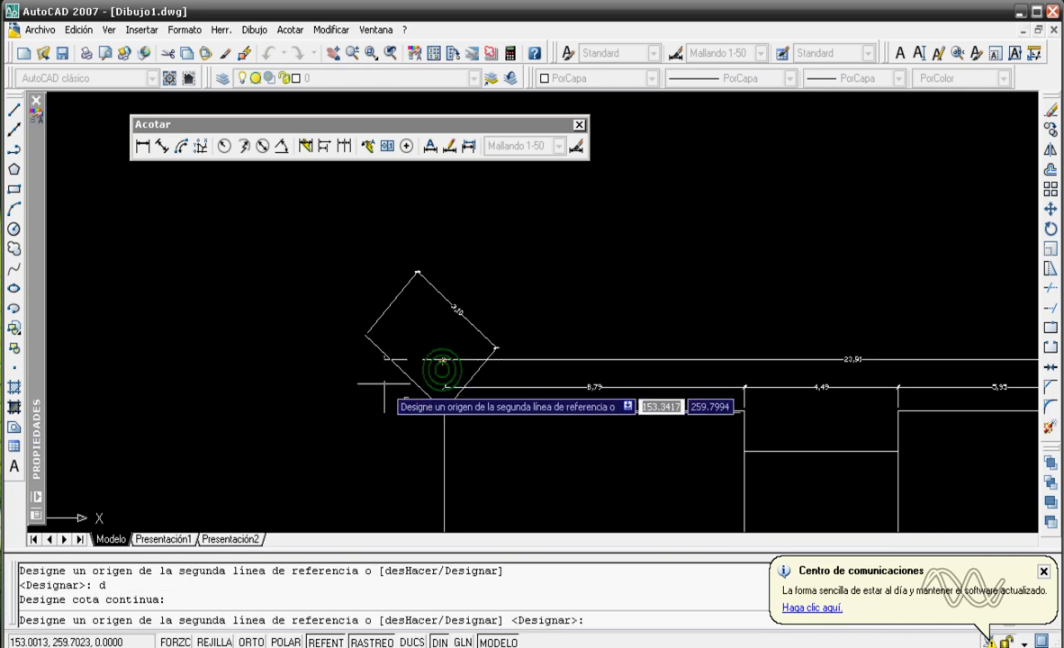
scroll(373, 397, up, 4)
click(356, 313)
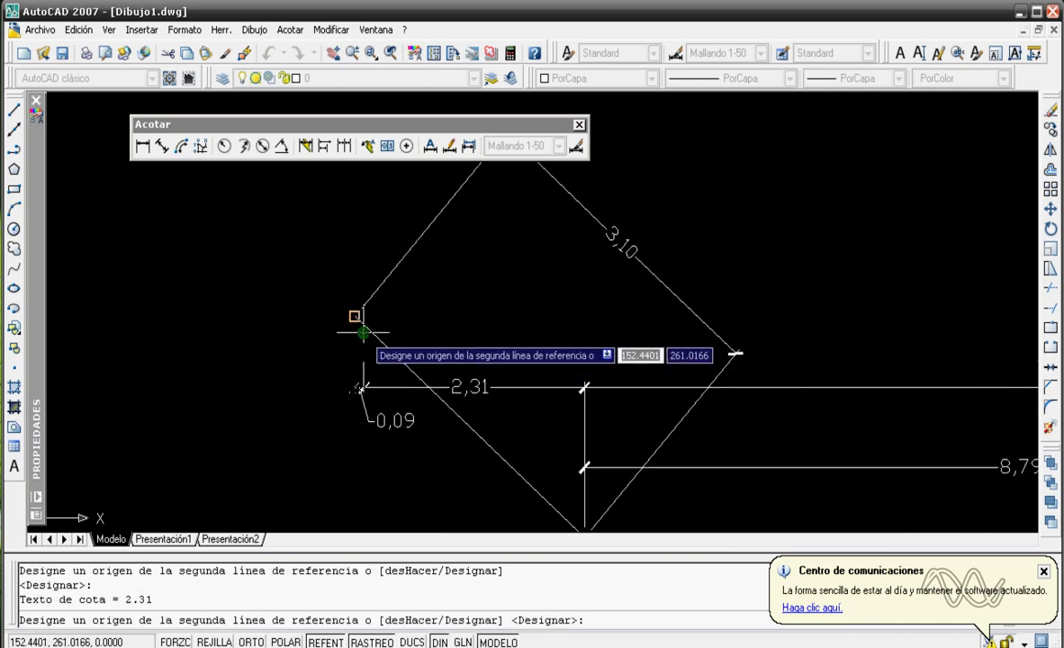
scroll(356, 335, down, 3)
key(Escape)
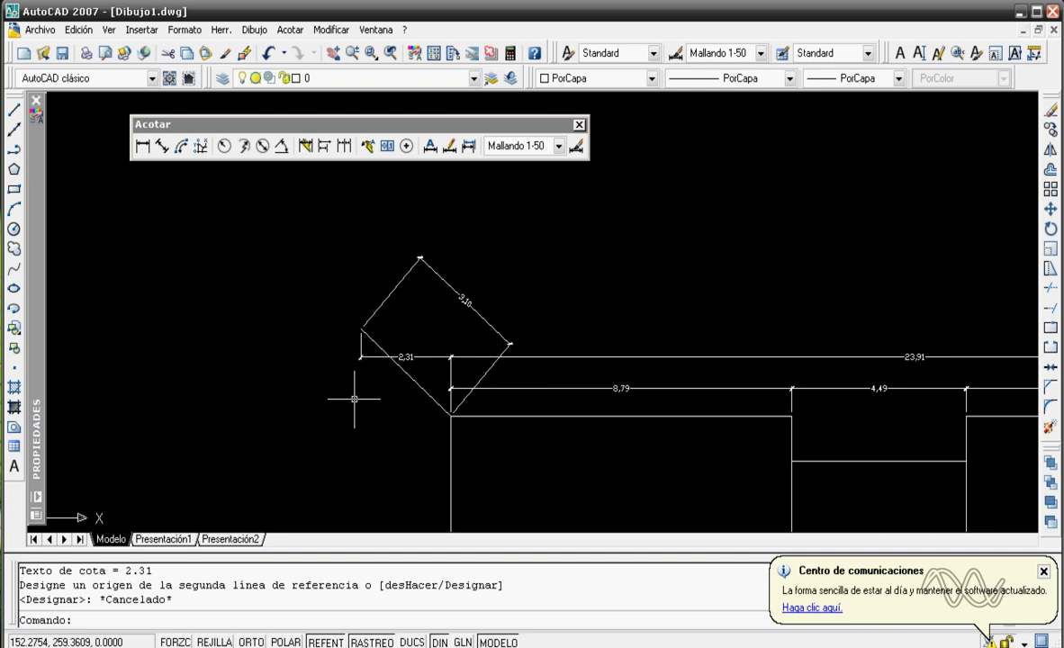
scroll(360, 398, down, 4)
mouse_move(572, 311)
middle_down()
mouse_move(558, 299)
mouse_move(444, 371)
middle_up()
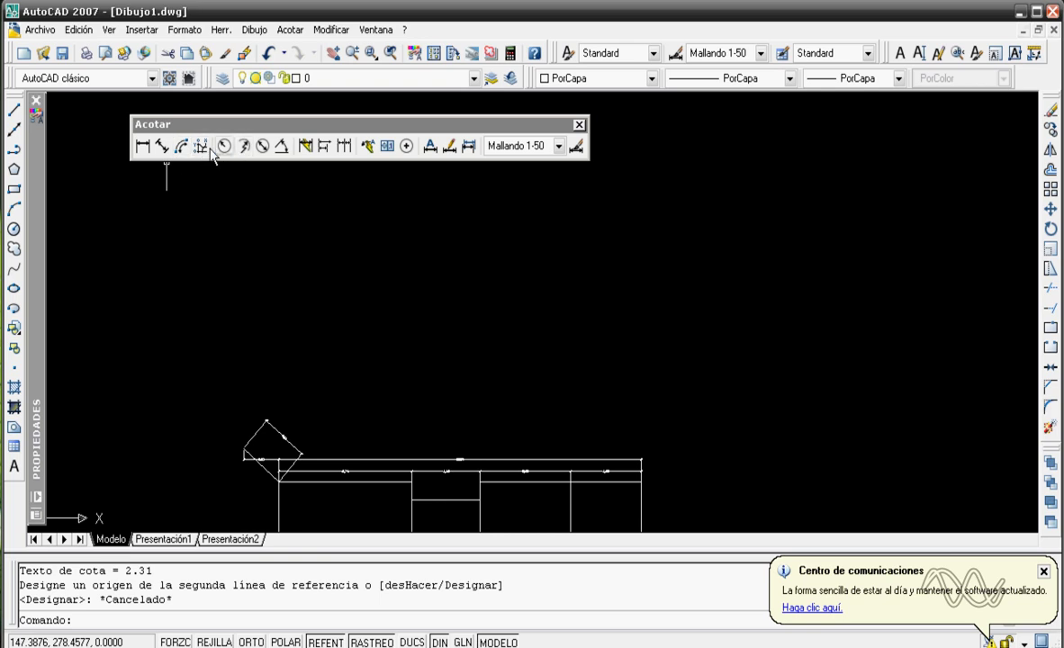
- Add a 132° angular dimension at the diamond's lower corner
click(281, 146)
scroll(256, 406, up, 5)
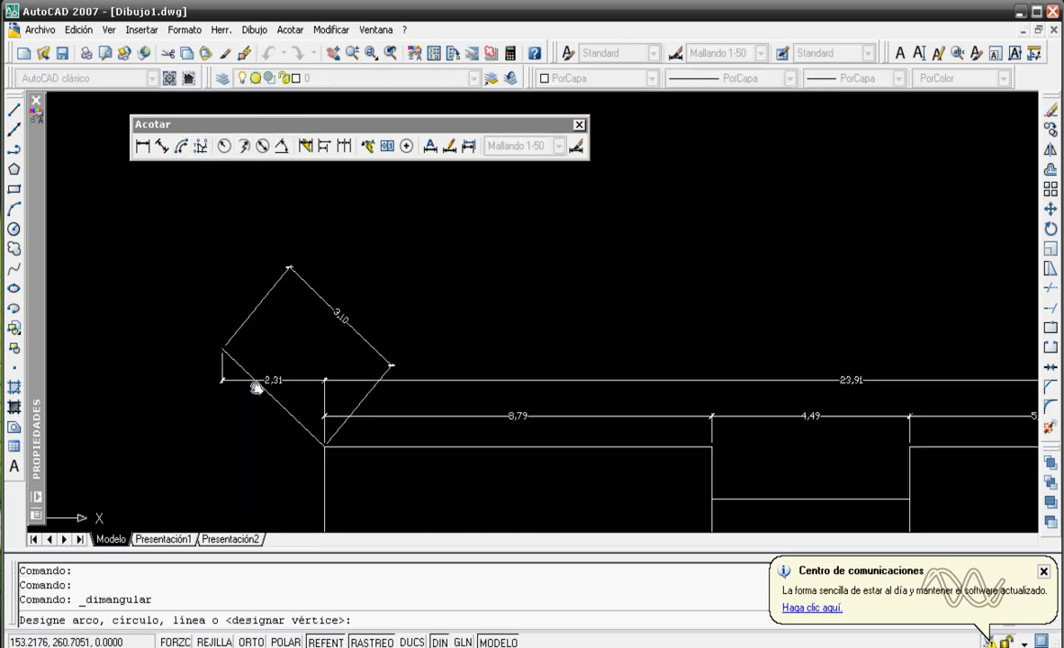
middle_drag(257, 387, 261, 340)
click(287, 365)
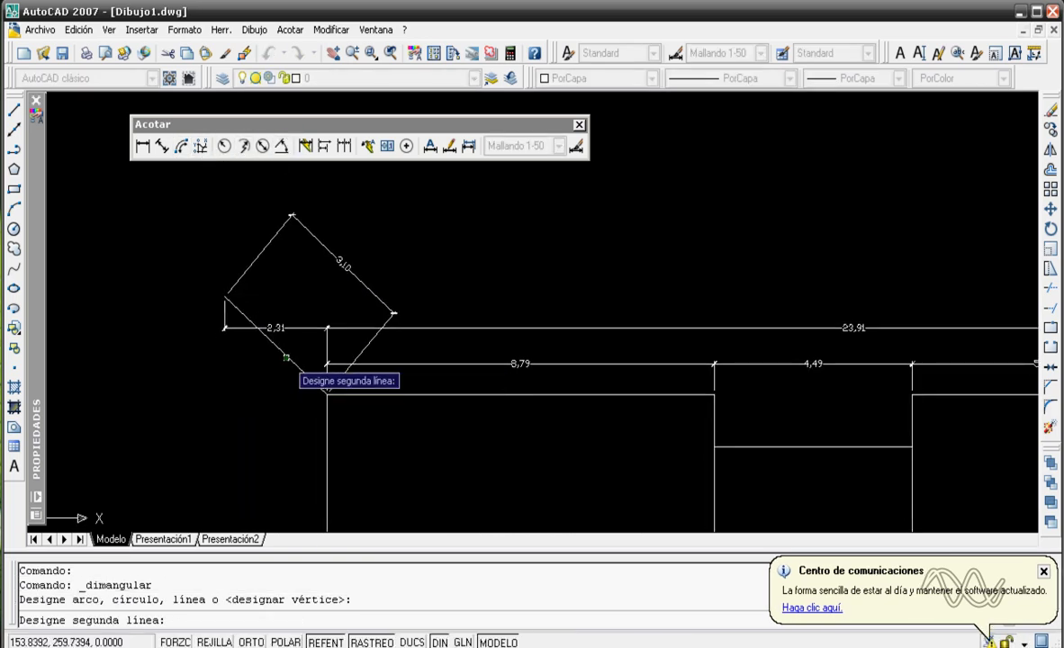
click(326, 408)
click(252, 423)
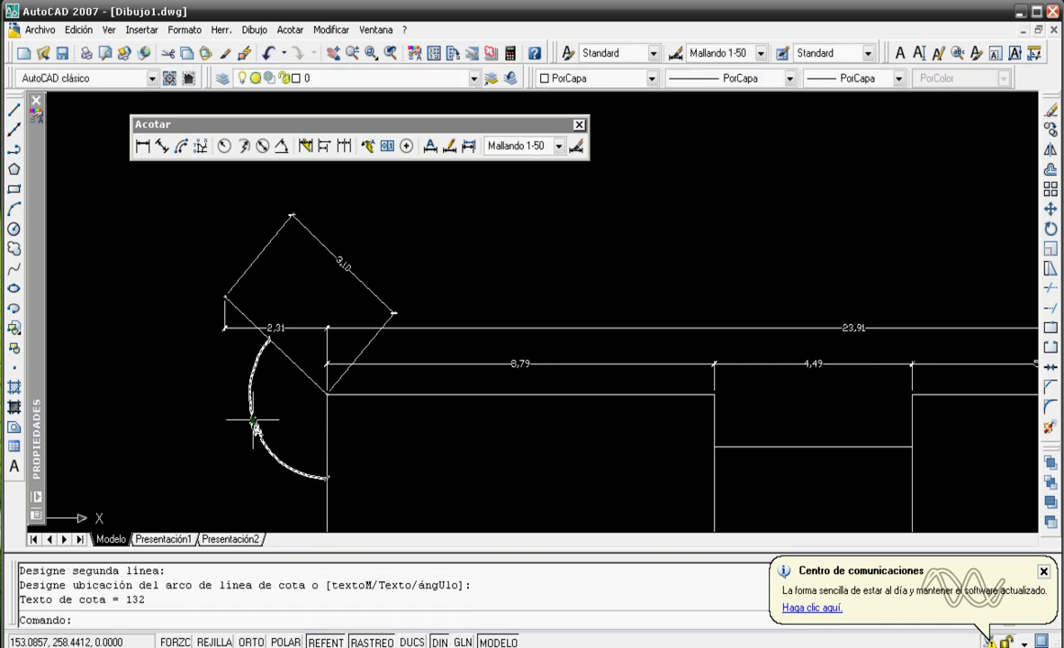
scroll(257, 432, up, 8)
scroll(258, 432, down, 4)
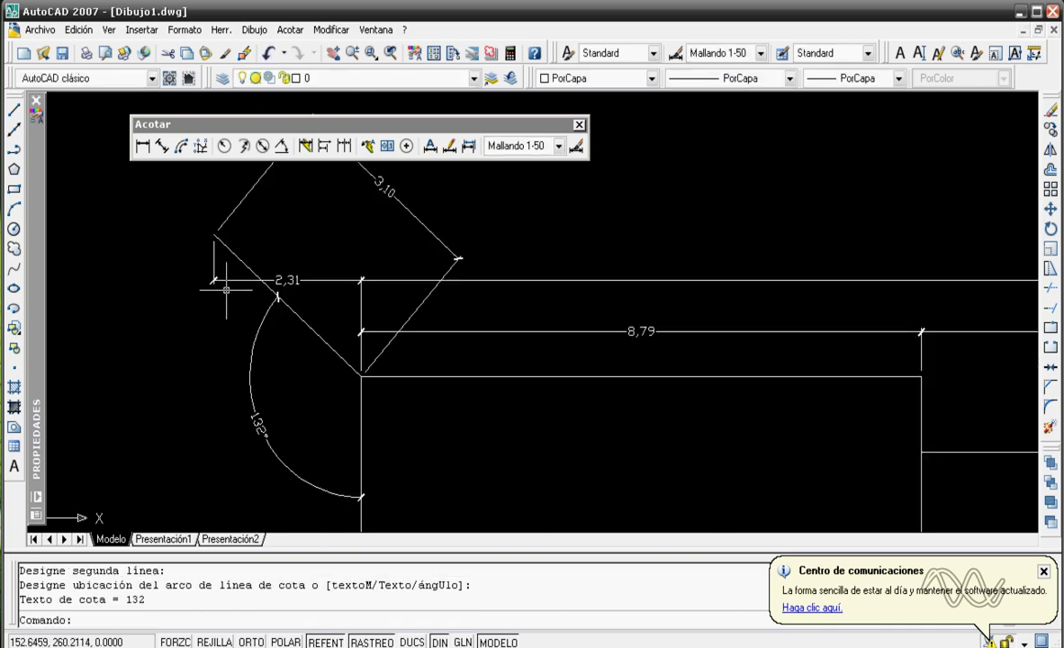
scroll(221, 294, down, 4)
- Start a circle (C) with its centre to the right of the plan
text(c)
key(Return)
click(558, 285)
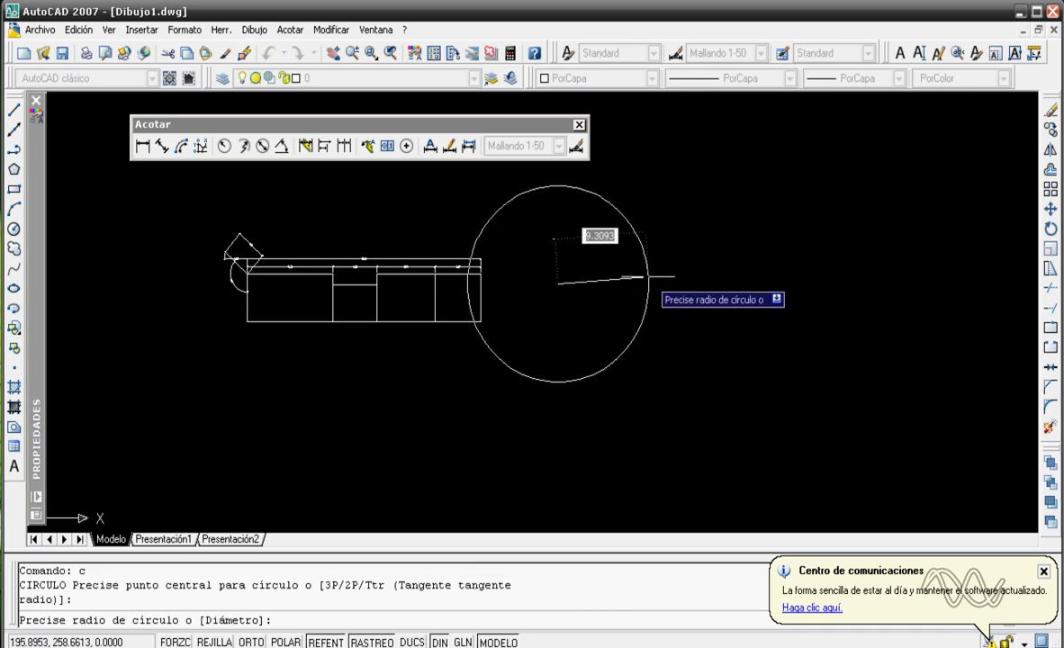
- Finish the circle and give it a Ø19,19 diameter dimension
key(Escape)
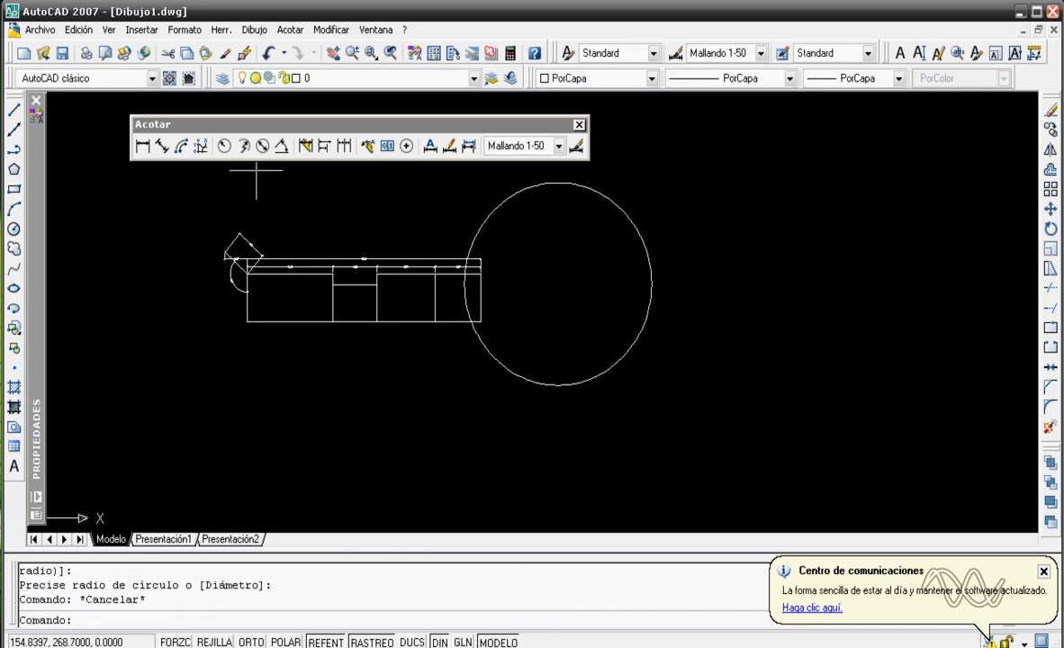
click(262, 146)
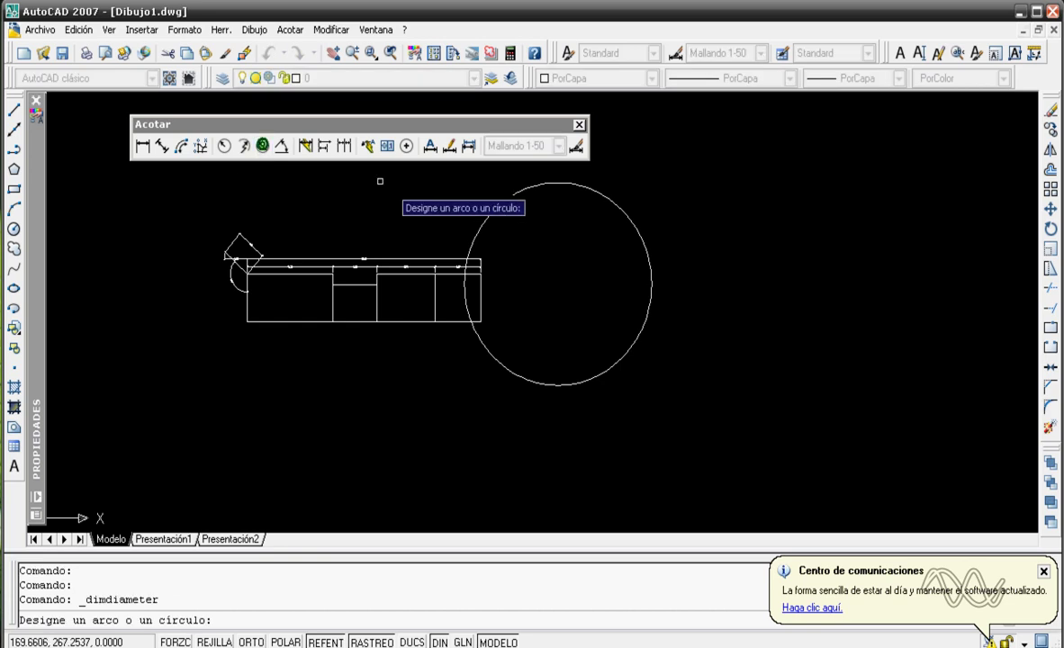
click(482, 220)
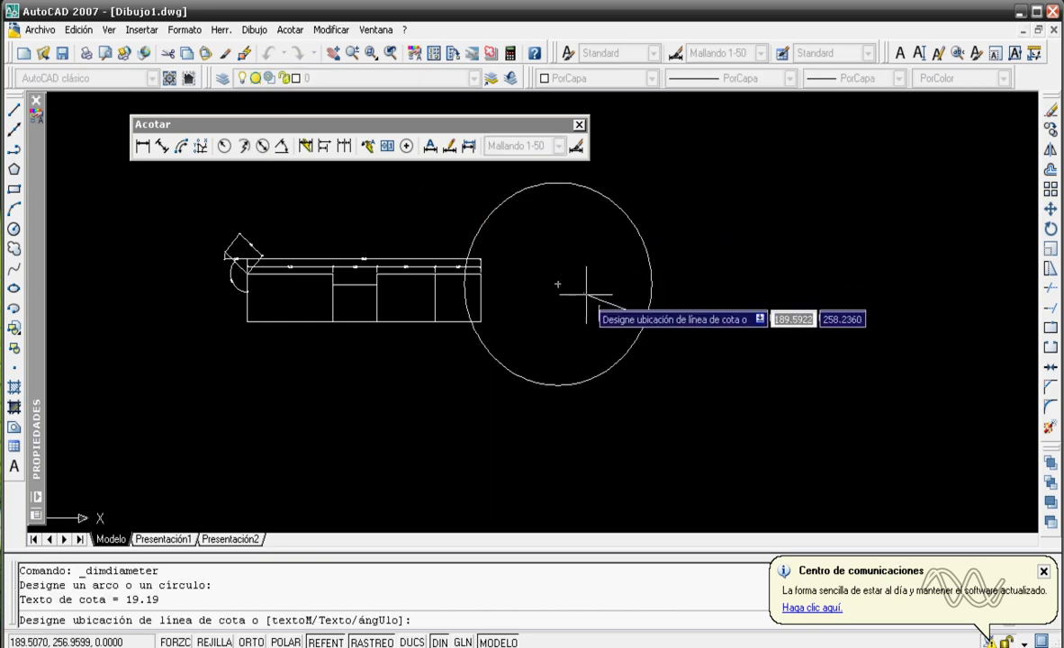
click(533, 272)
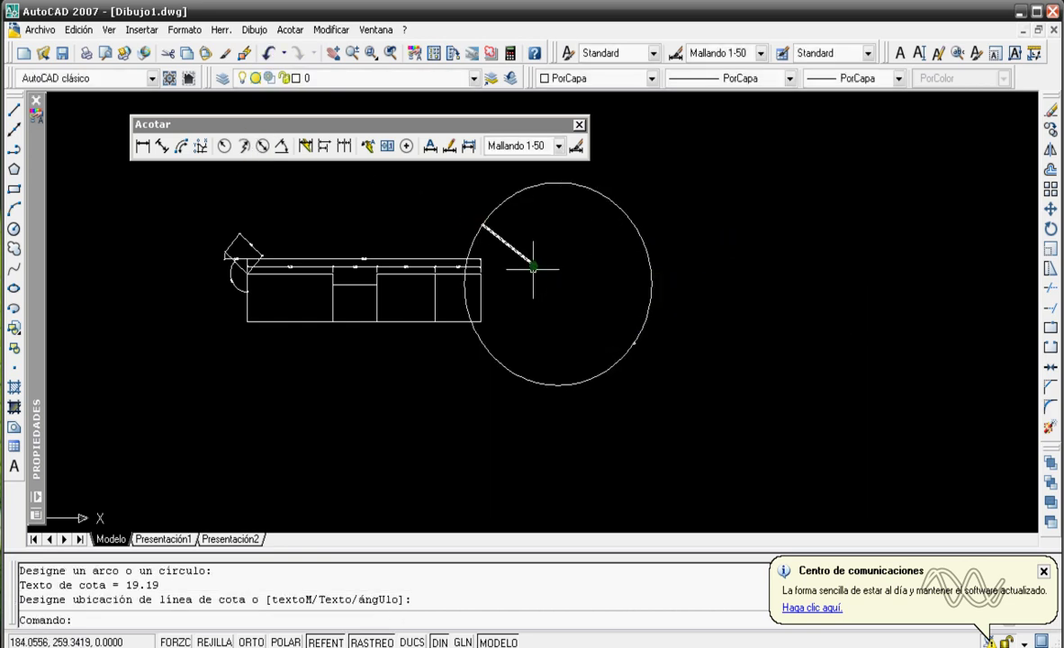
scroll(531, 267, up, 3)
scroll(532, 267, down, 3)
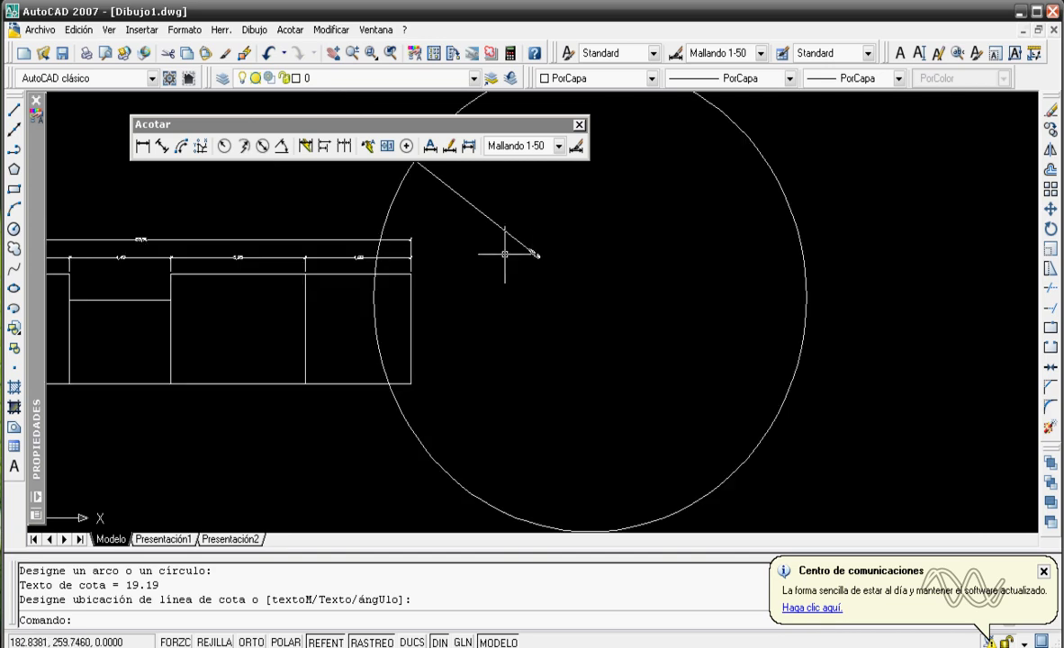
- Add an R9,59 radius dimension to the circle
click(224, 146)
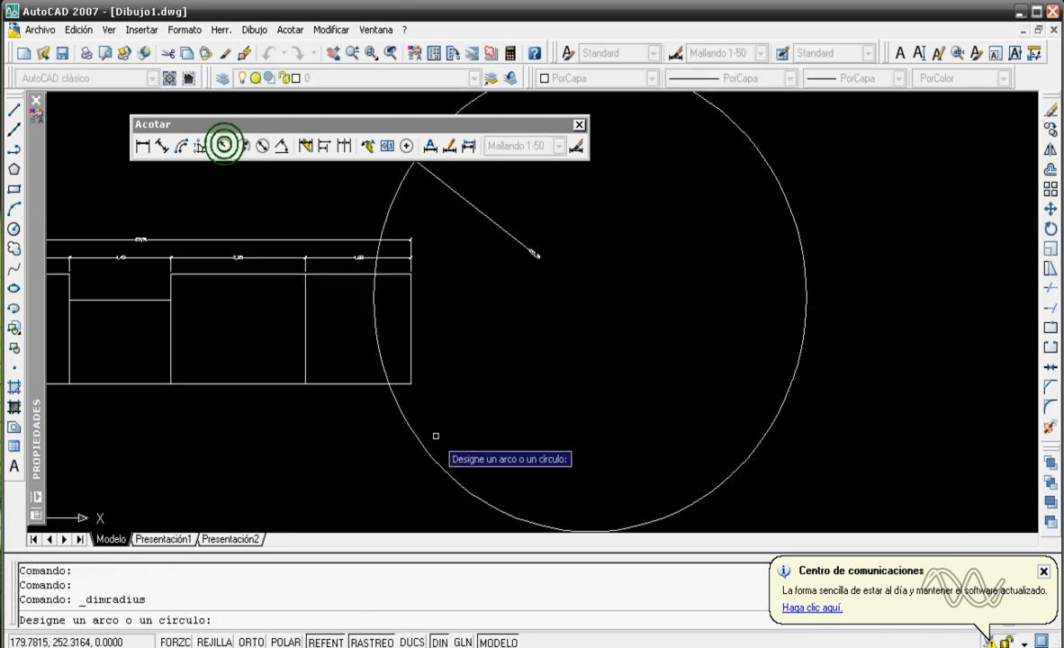
click(428, 450)
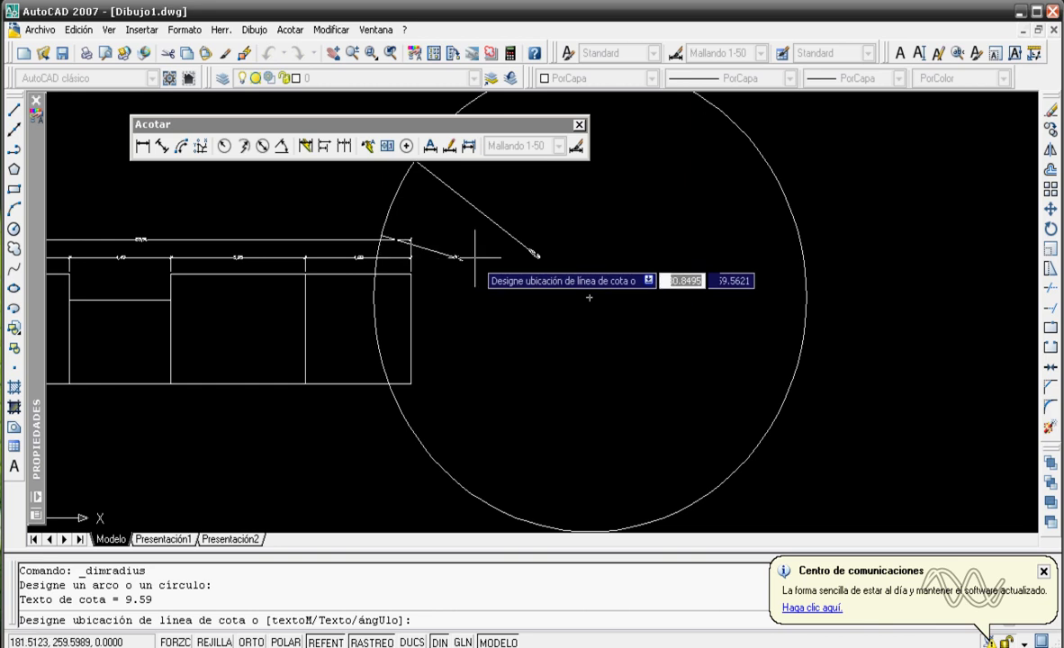
click(527, 268)
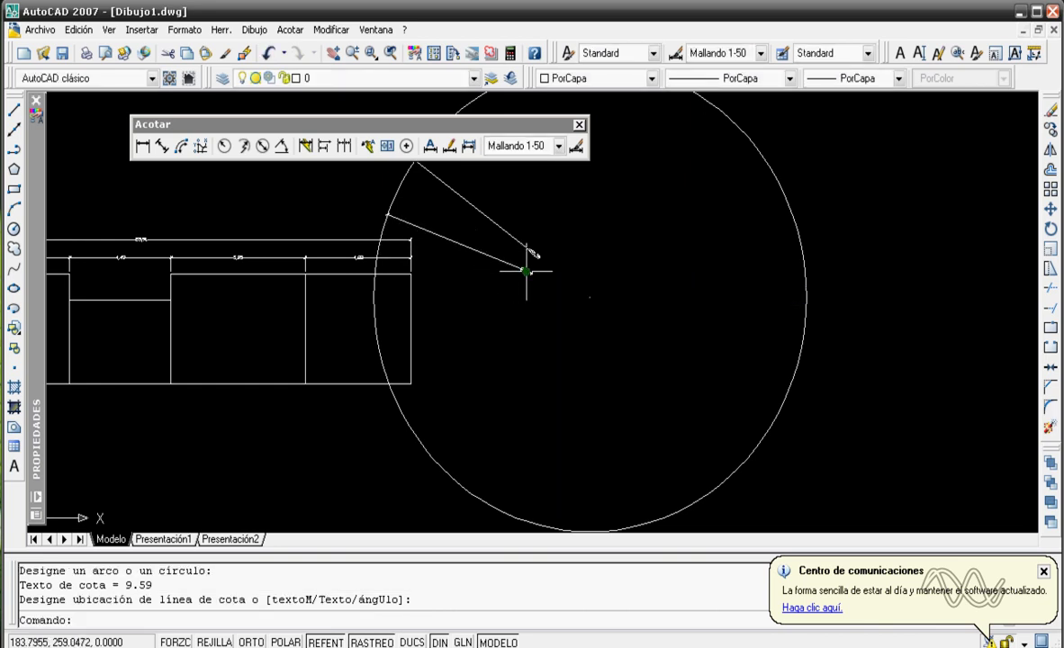
scroll(540, 267, up, 4)
scroll(527, 288, down, 4)
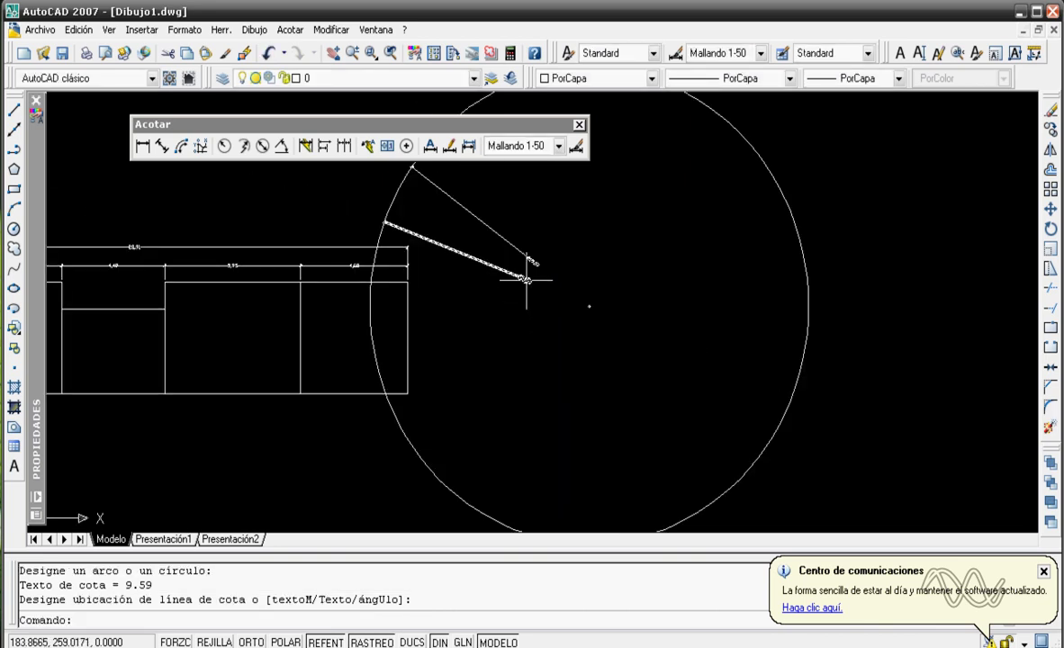
scroll(527, 280, down, 3)
scroll(533, 294, up, 4)
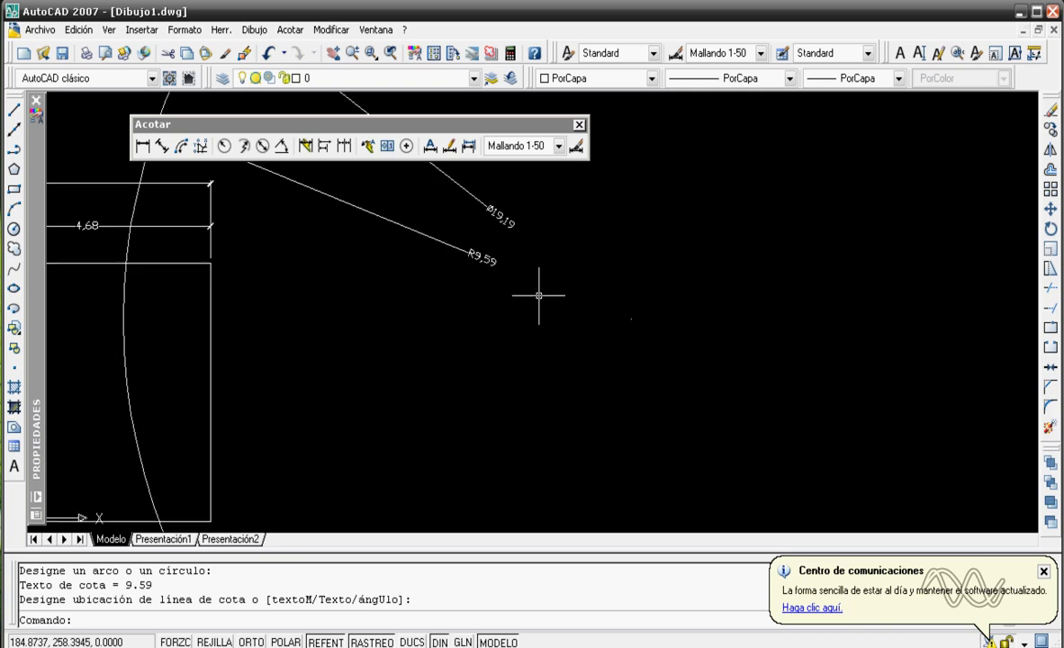
scroll(397, 378, up, 2)
scroll(323, 412, up, 1)
scroll(270, 324, down, 1)
scroll(332, 309, up, 1)
scroll(322, 320, down, 1)
scroll(280, 333, up, 1)
- Draw a small circle overlapping the large circle and rectangle
text(c)
key(Return)
click(433, 258)
click(300, 412)
- Trim the small circle against the large circle and rectangle, leaving only an arc
text(rr)
key(Return)
click(380, 357)
key(Return)
drag(514, 400, 504, 447)
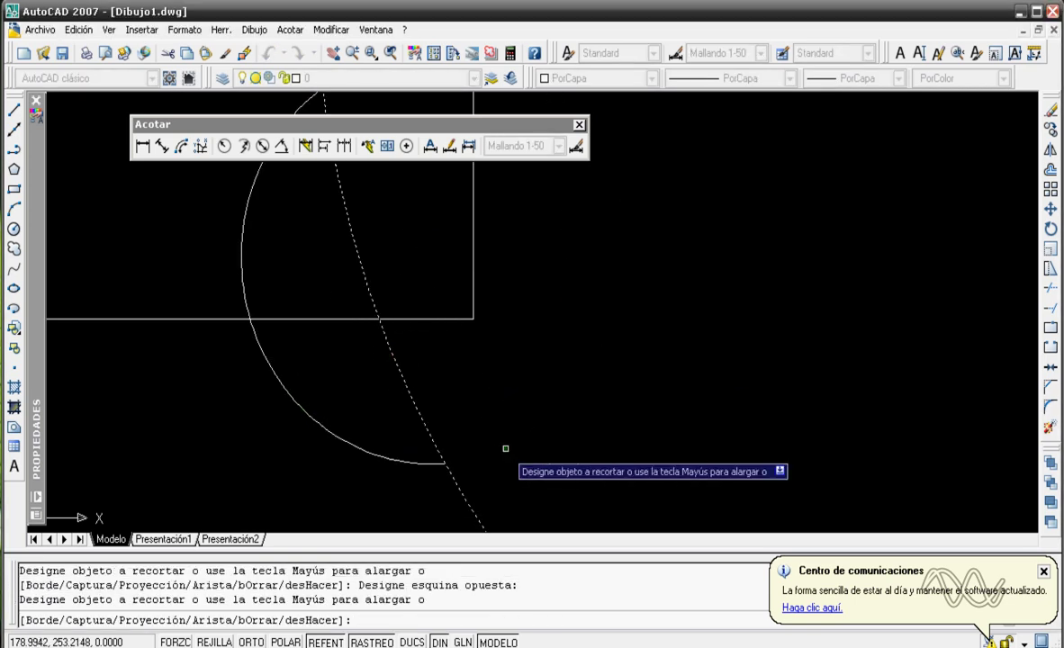
key(Return)
key(Return)
drag(372, 357, 325, 301)
key(Return)
drag(275, 245, 218, 239)
key(Escape)
scroll(220, 230, down, 1)
scroll(238, 290, down, 1)
middle_drag(268, 341, 399, 347)
scroll(398, 320, up, 3)
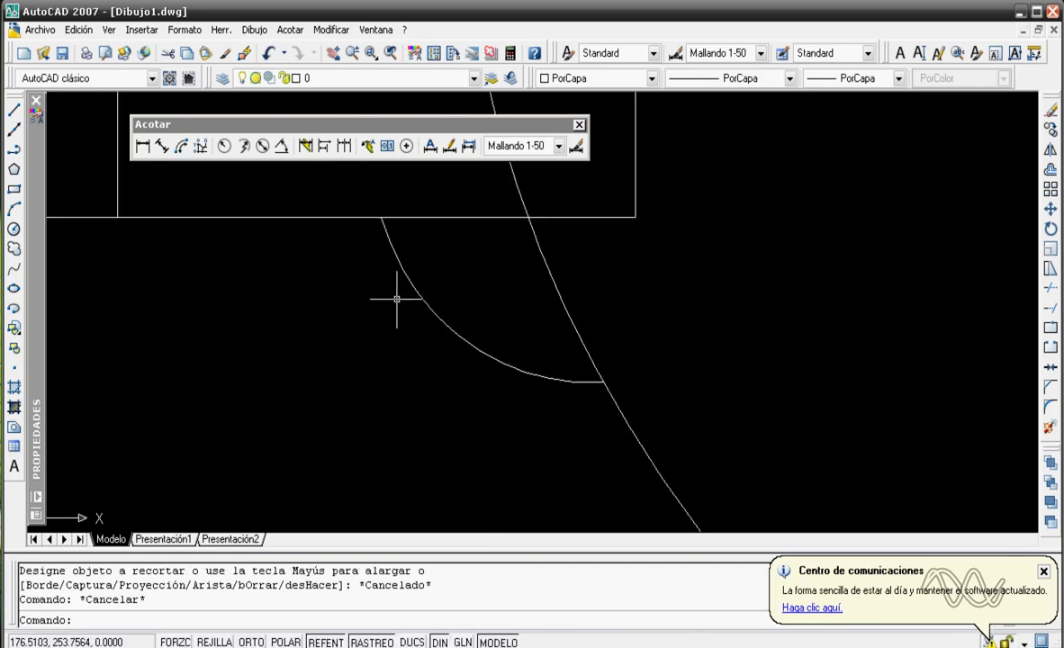
- Give the trimmed arc a 2,62 arc-length dimension
click(182, 148)
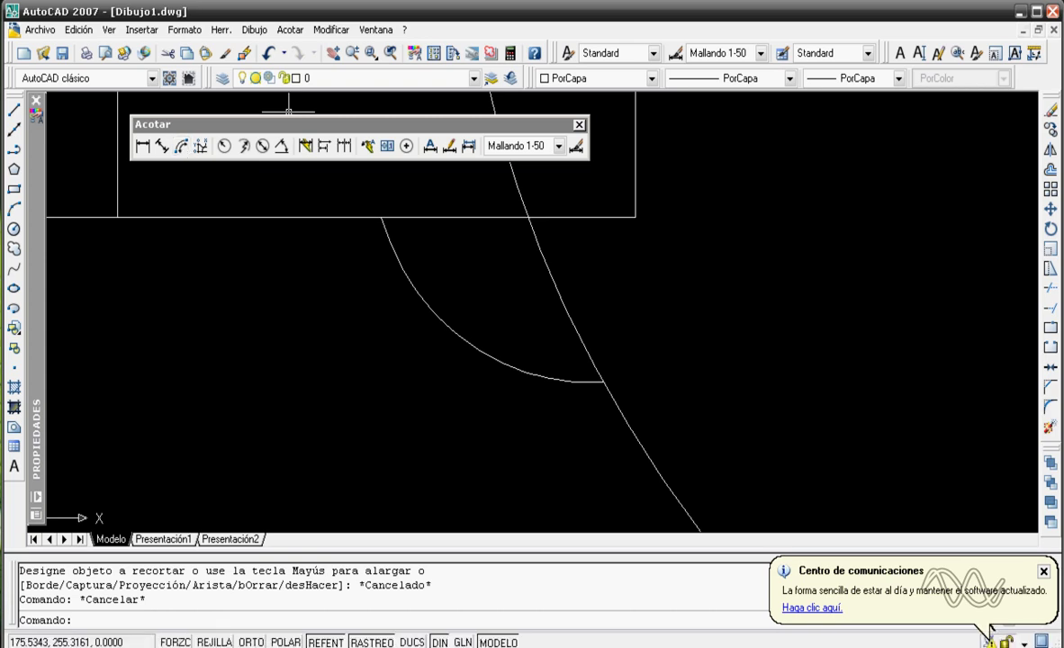
click(426, 306)
click(383, 335)
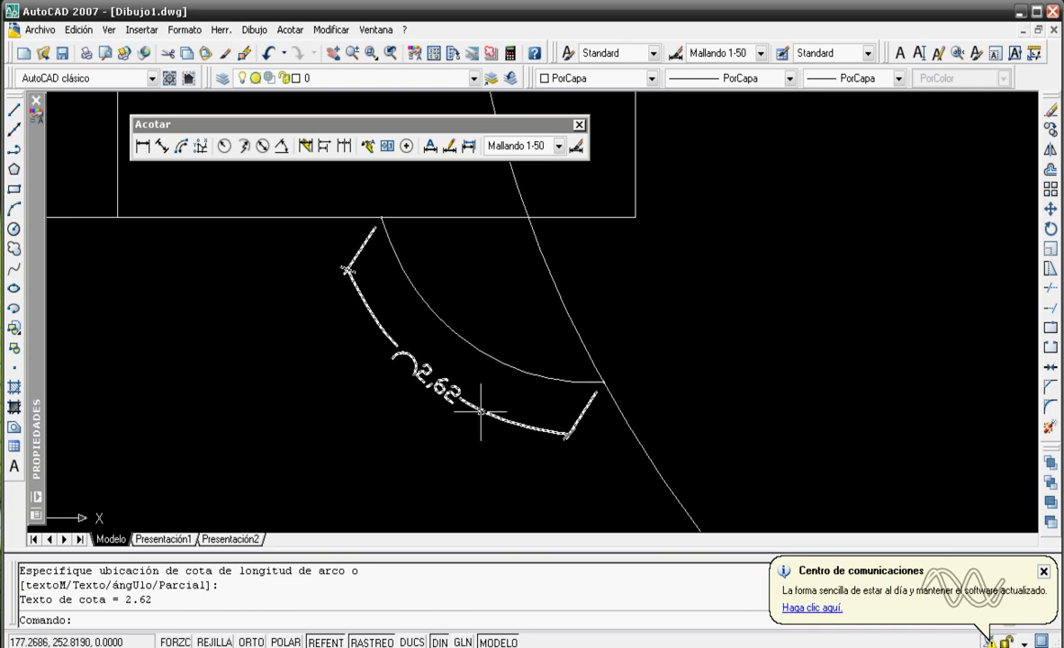
scroll(480, 412, down, 5)
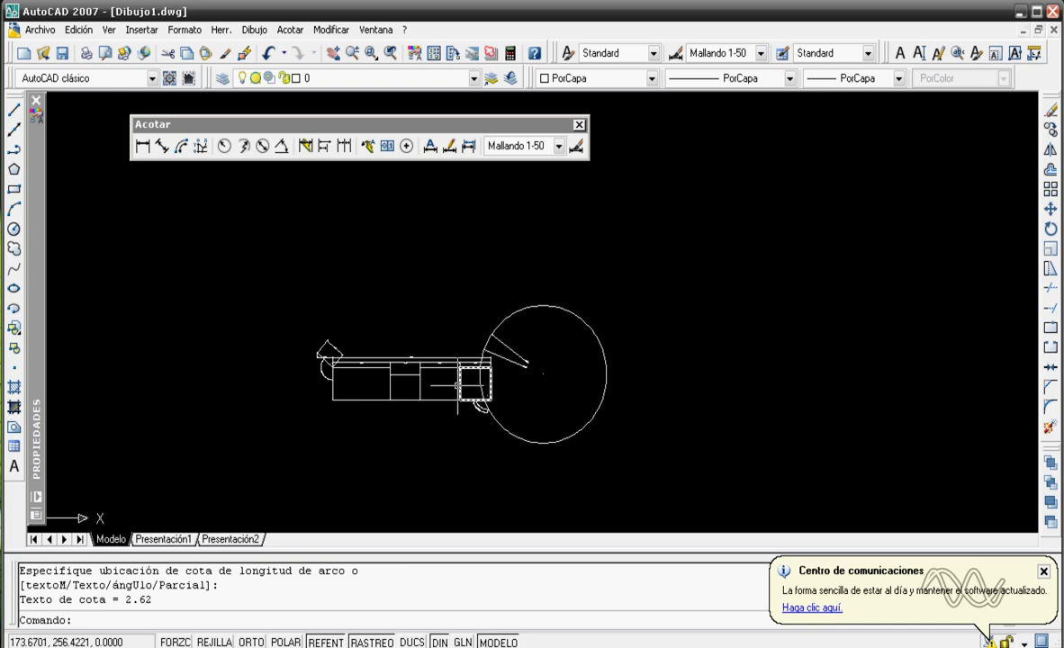
- Window-select all 18 objects in the drawing and delete them
click(693, 467)
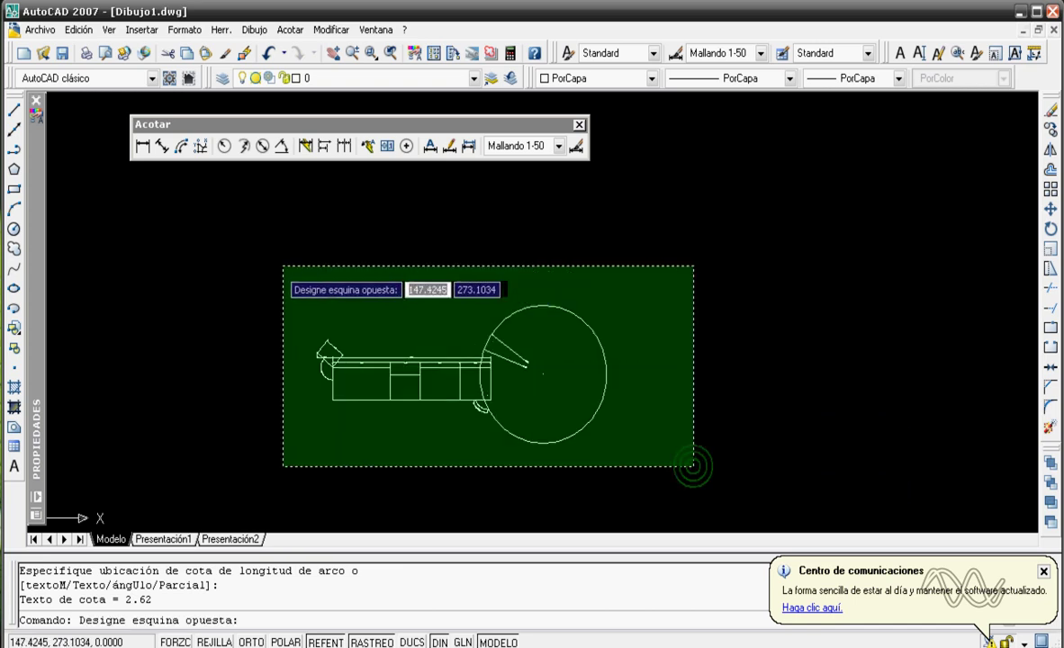
click(278, 265)
key(Delete)
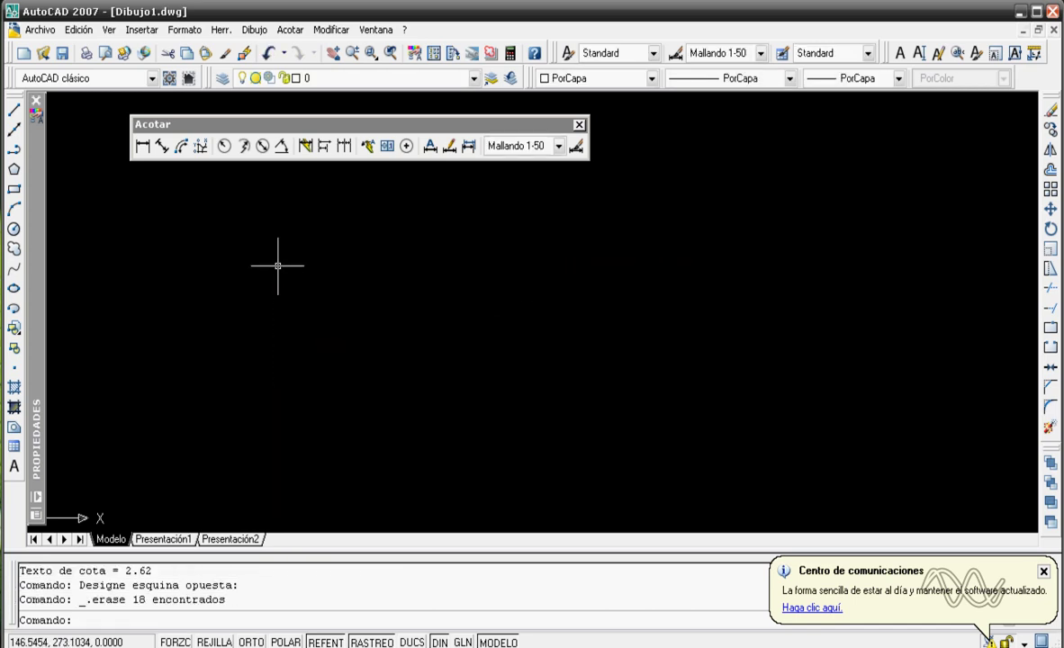